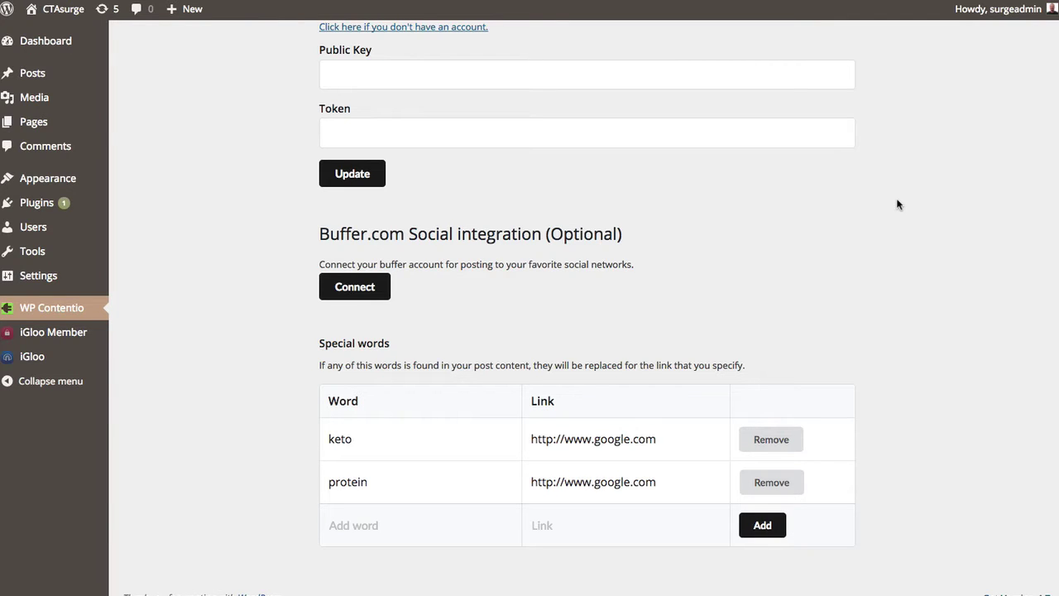
Compare the Buffer plans' monthly prices, social account limits and scheduled posts per profile
{"action": "scroll", "coordinate": [745, 210], "scroll_direction": "up", "scroll_amount": 1}
{"action": "scroll", "coordinate": [746, 210], "scroll_direction": "down", "scroll_amount": 1}
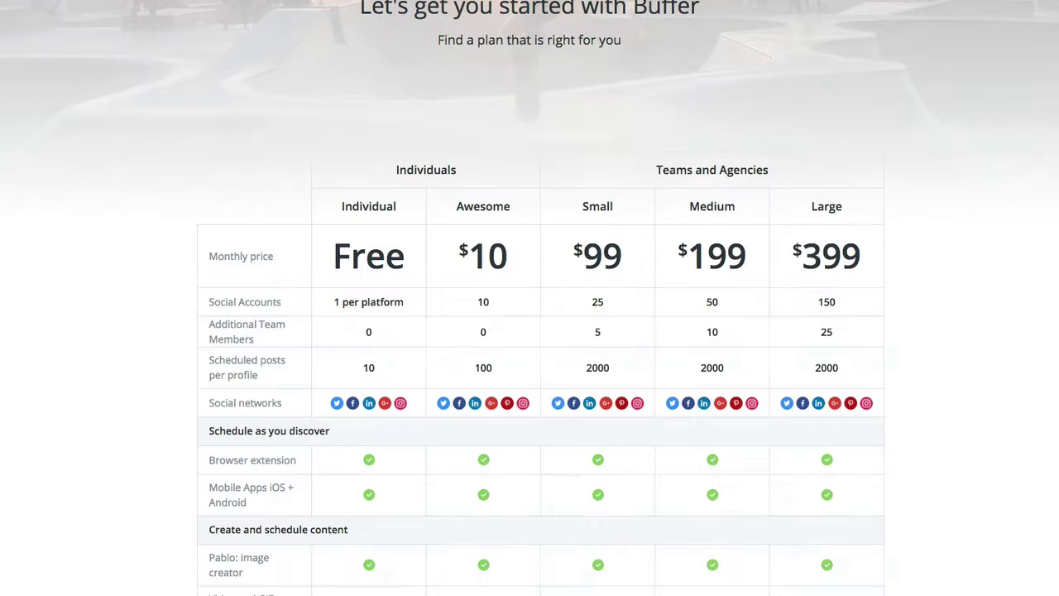
{"action": "scroll", "coordinate": [359, 264], "scroll_direction": "down", "scroll_amount": 1}
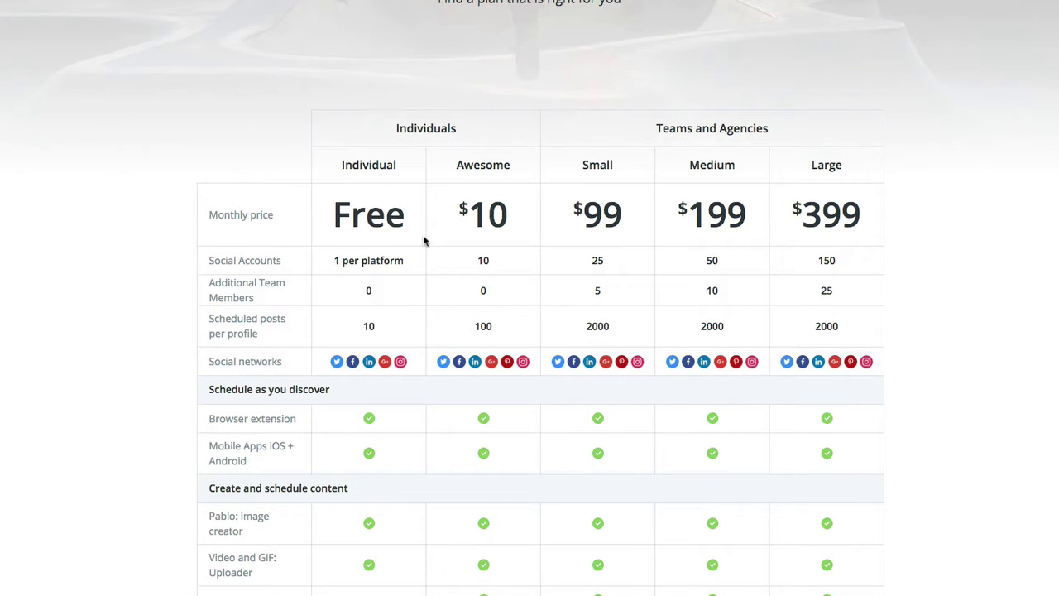
{"action": "scroll", "coordinate": [370, 240], "scroll_direction": "down", "scroll_amount": 1}
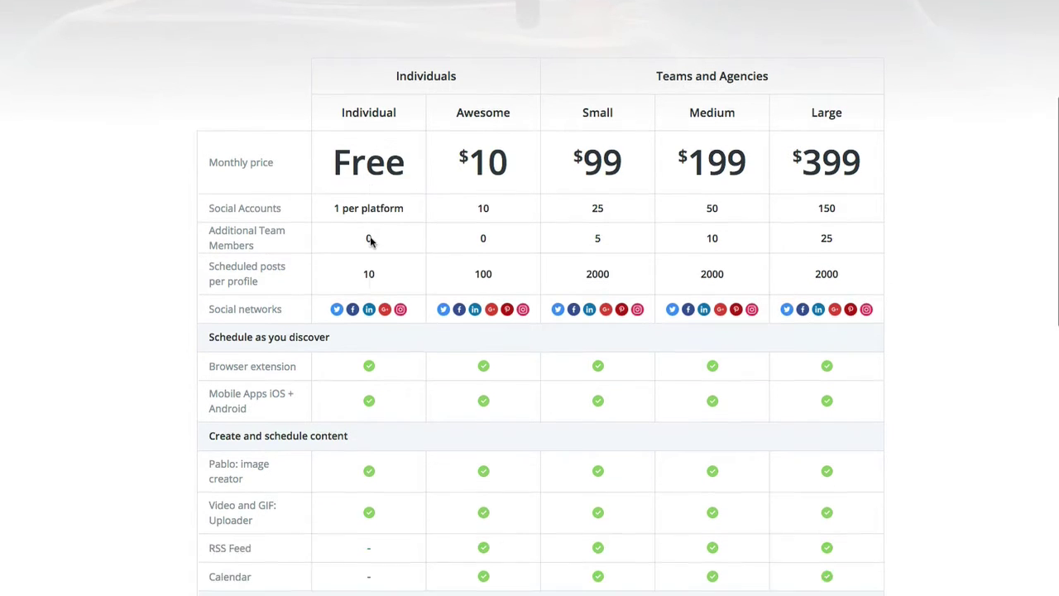
{"action": "scroll", "coordinate": [370, 237], "scroll_direction": "up", "scroll_amount": 2}
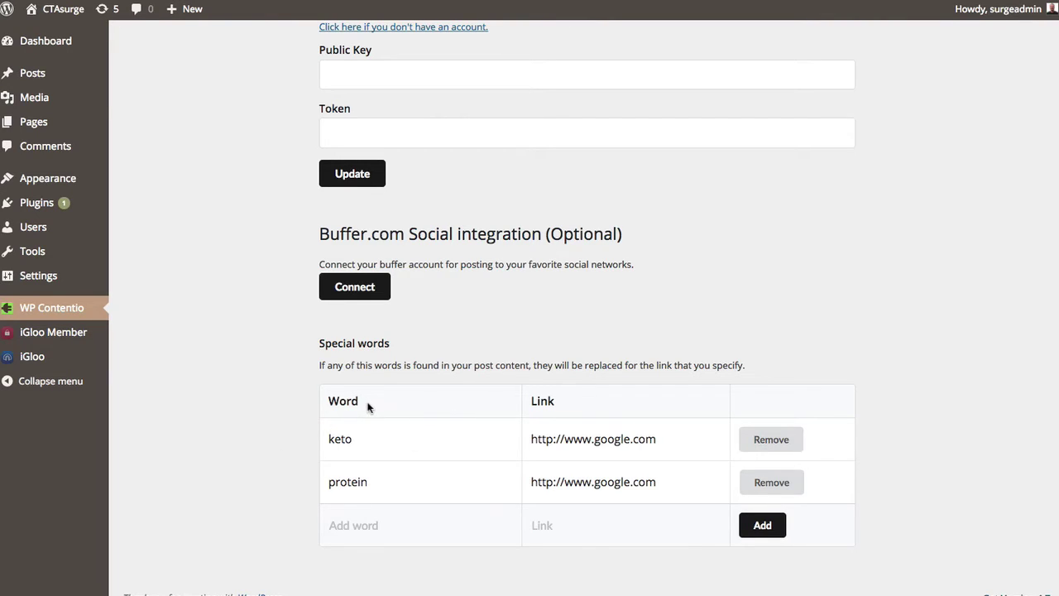
Open the main WP Contentio page and browse its YouTube trending videos
{"action": "left_click", "coordinate": [53, 311]}
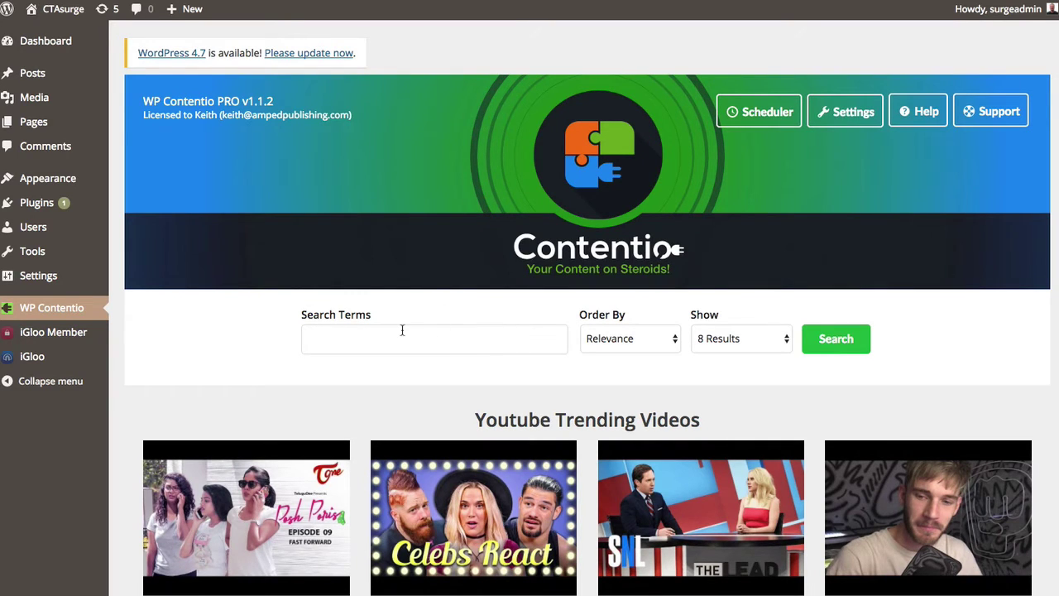
{"action": "scroll", "coordinate": [406, 334], "scroll_direction": "down", "scroll_amount": 1}
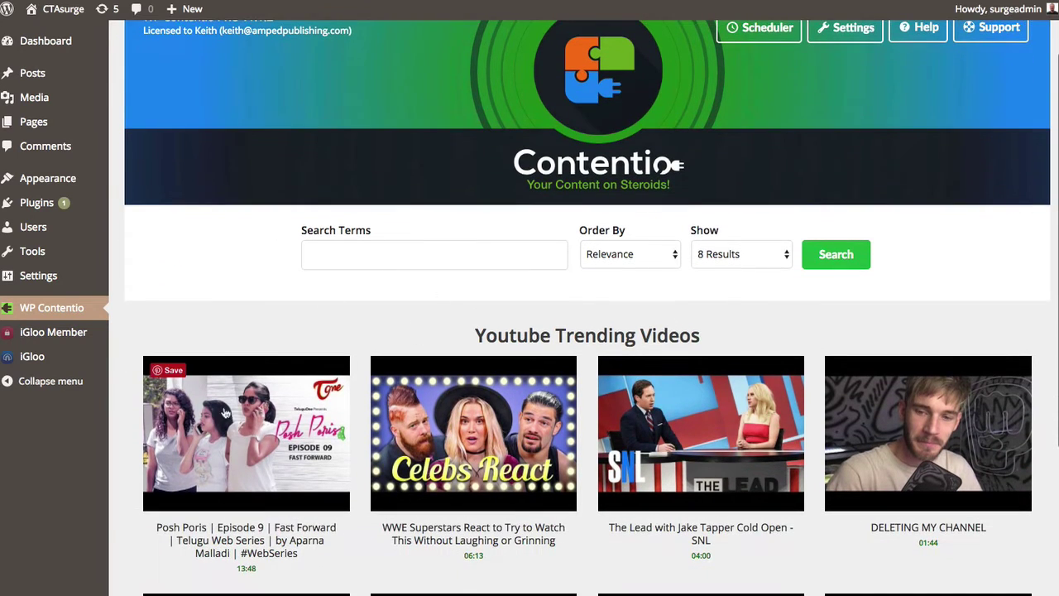
{"action": "scroll", "coordinate": [348, 347], "scroll_direction": "down", "scroll_amount": 3}
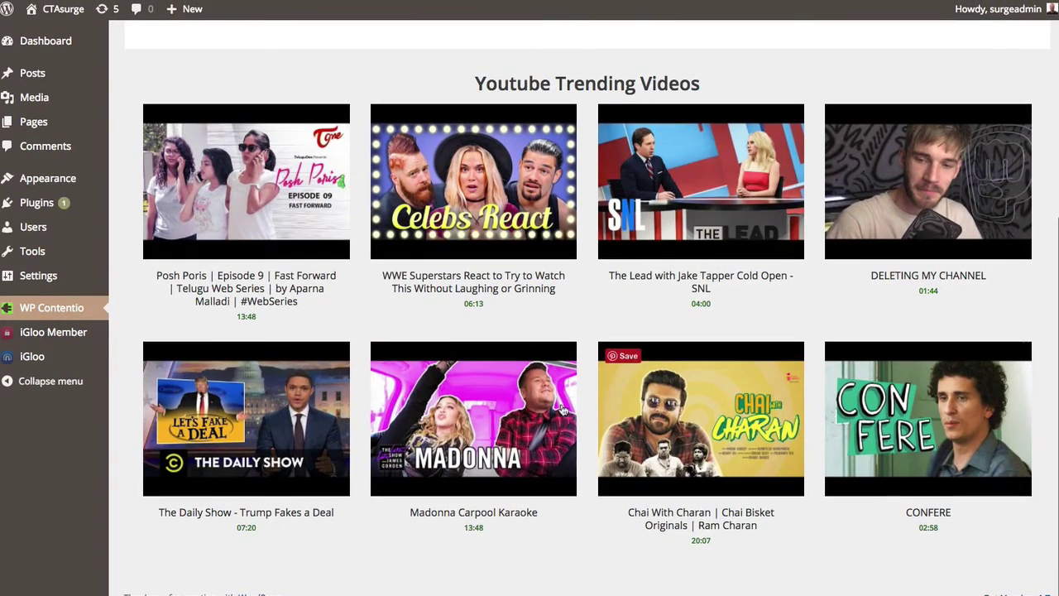
{"action": "scroll", "coordinate": [450, 339], "scroll_direction": "up", "scroll_amount": 2}
{"action": "scroll", "coordinate": [449, 340], "scroll_direction": "up", "scroll_amount": 3}
Search the videos for "diet" and open the result "The Ketogenic Diet Explained in Under 5 Minutes"
{"action": "left_click", "coordinate": [371, 339]}
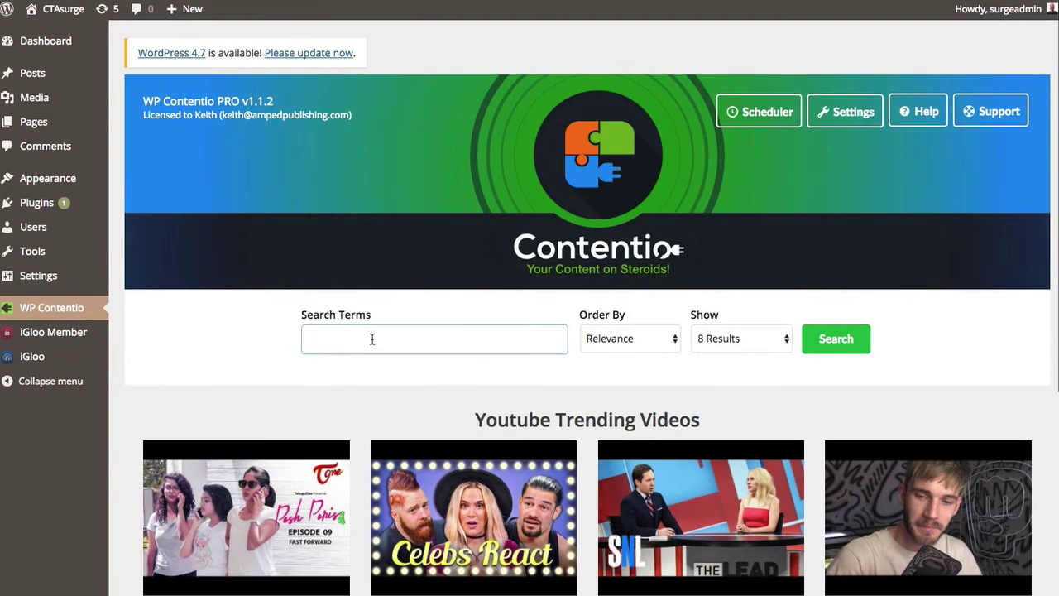
{"action": "type", "text": "diet"}
{"action": "key", "text": "Return"}
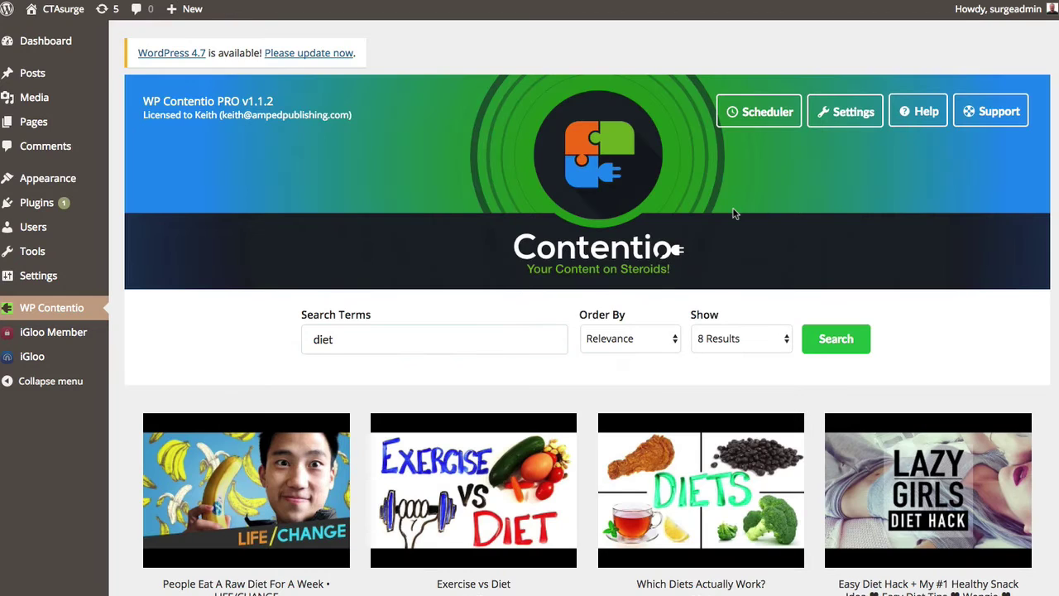
{"action": "scroll", "coordinate": [568, 253], "scroll_direction": "down", "scroll_amount": 5}
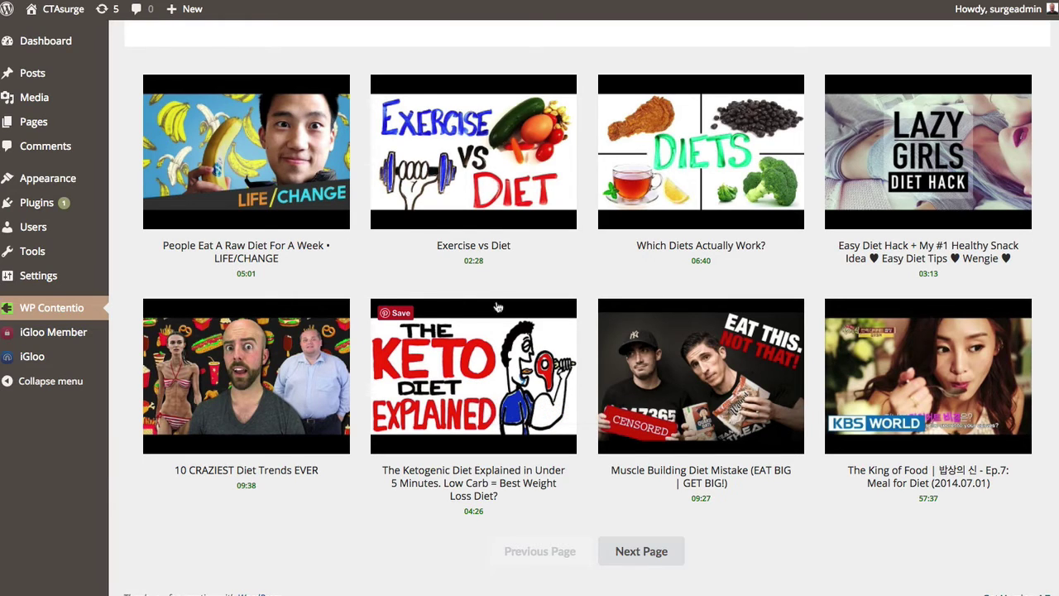
{"action": "left_click", "coordinate": [480, 330]}
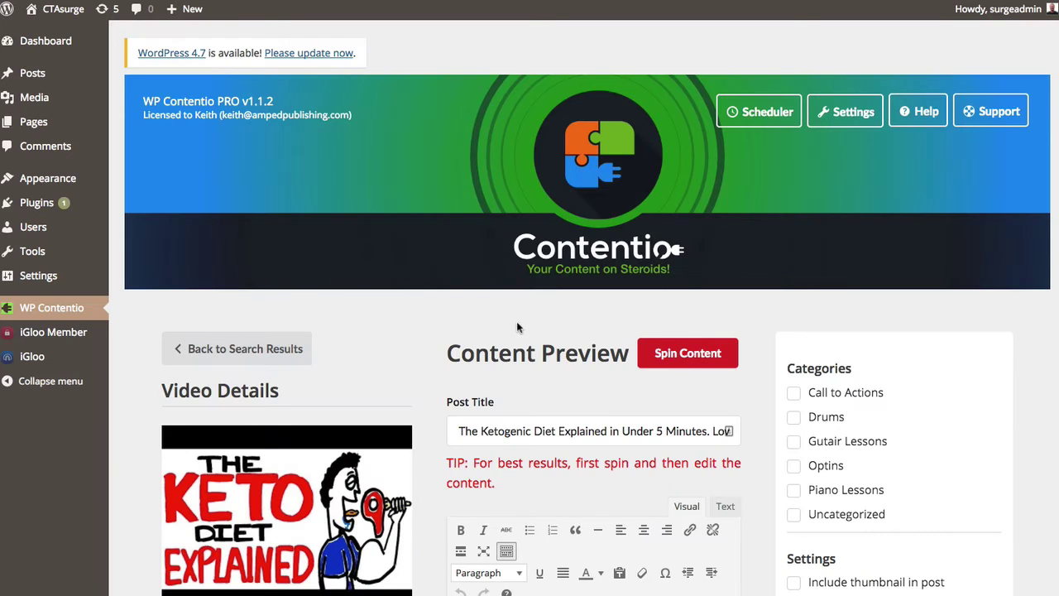
Examine the keto diet post's article text, tags, word count and estimated reading time
{"action": "scroll", "coordinate": [772, 294], "scroll_direction": "down", "scroll_amount": 3}
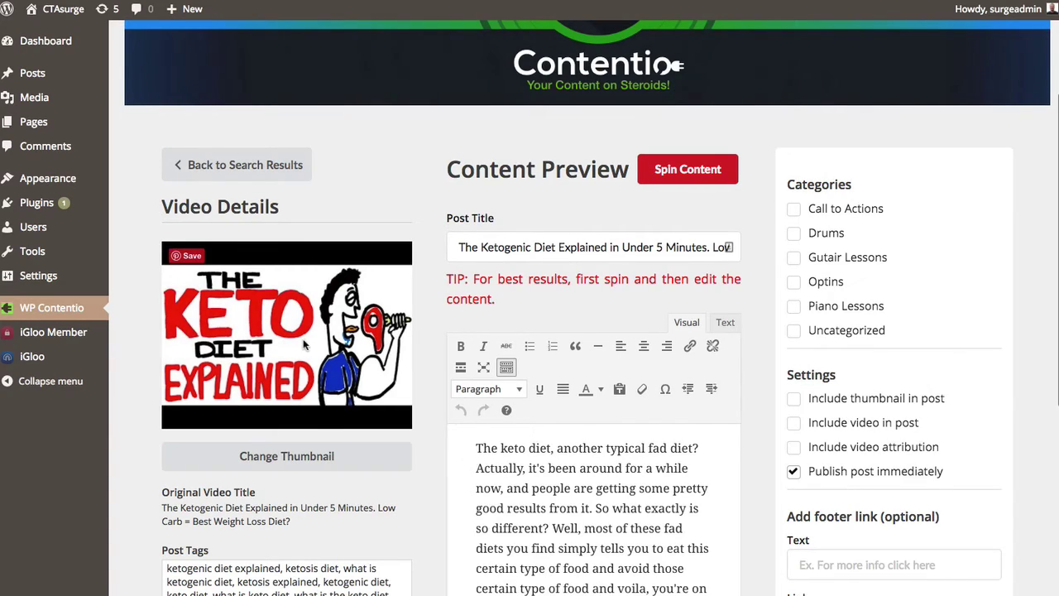
{"action": "scroll", "coordinate": [420, 312], "scroll_direction": "down", "scroll_amount": 2}
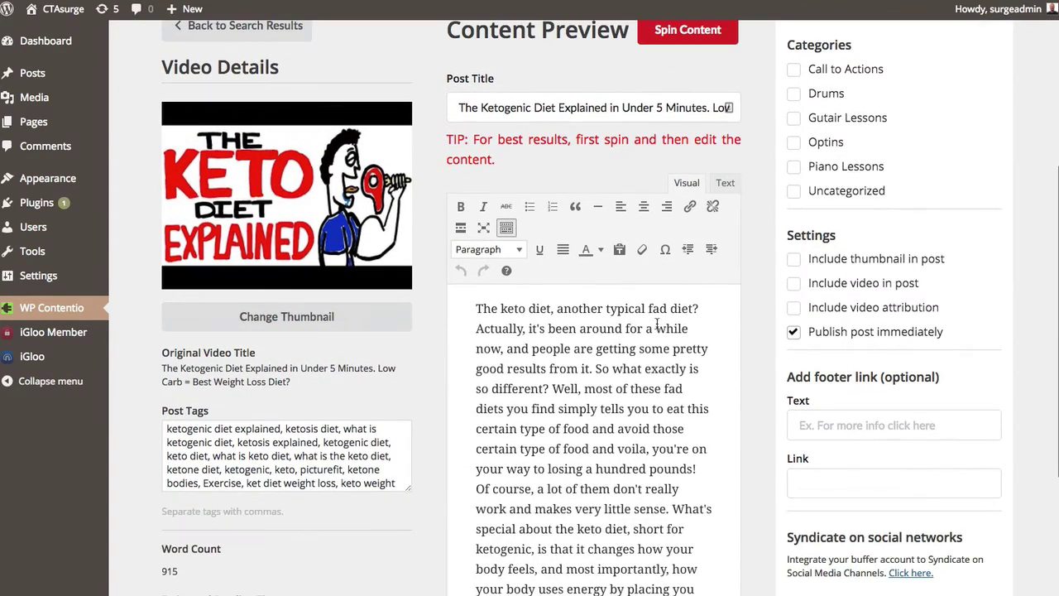
{"action": "scroll", "coordinate": [762, 326], "scroll_direction": "down", "scroll_amount": 2}
{"action": "scroll", "coordinate": [587, 355], "scroll_direction": "down", "scroll_amount": 10}
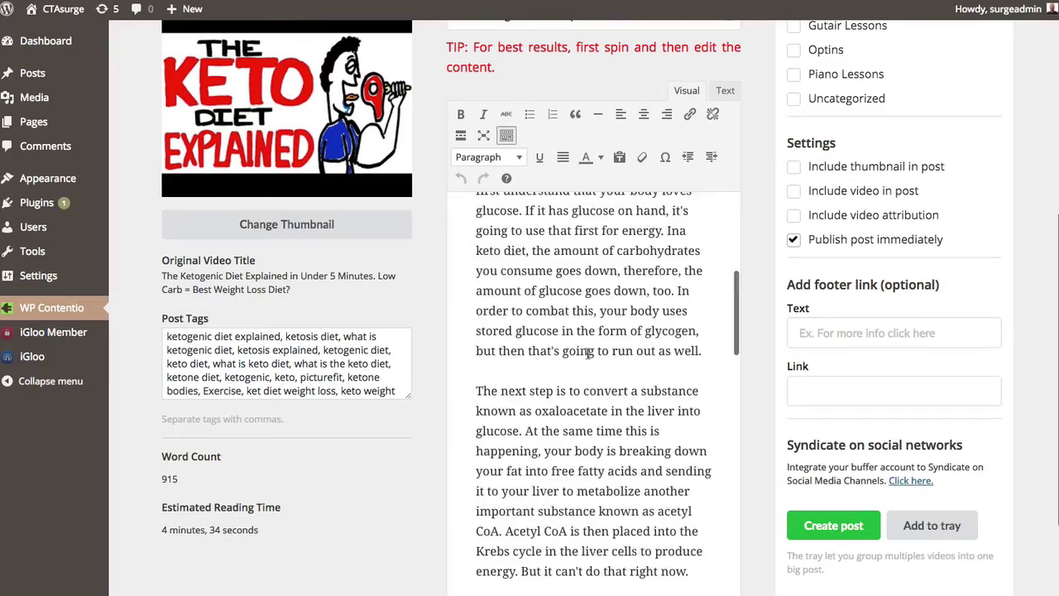
{"action": "scroll", "coordinate": [587, 354], "scroll_direction": "down", "scroll_amount": 15}
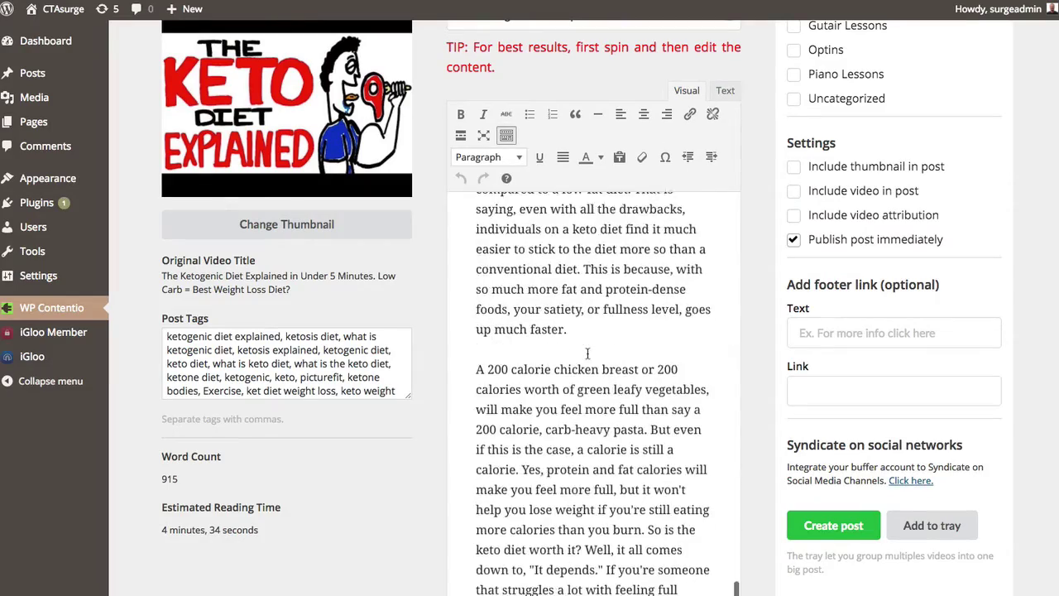
{"action": "scroll", "coordinate": [587, 355], "scroll_direction": "down", "scroll_amount": 2}
{"action": "scroll", "coordinate": [587, 354], "scroll_direction": "up", "scroll_amount": 12}
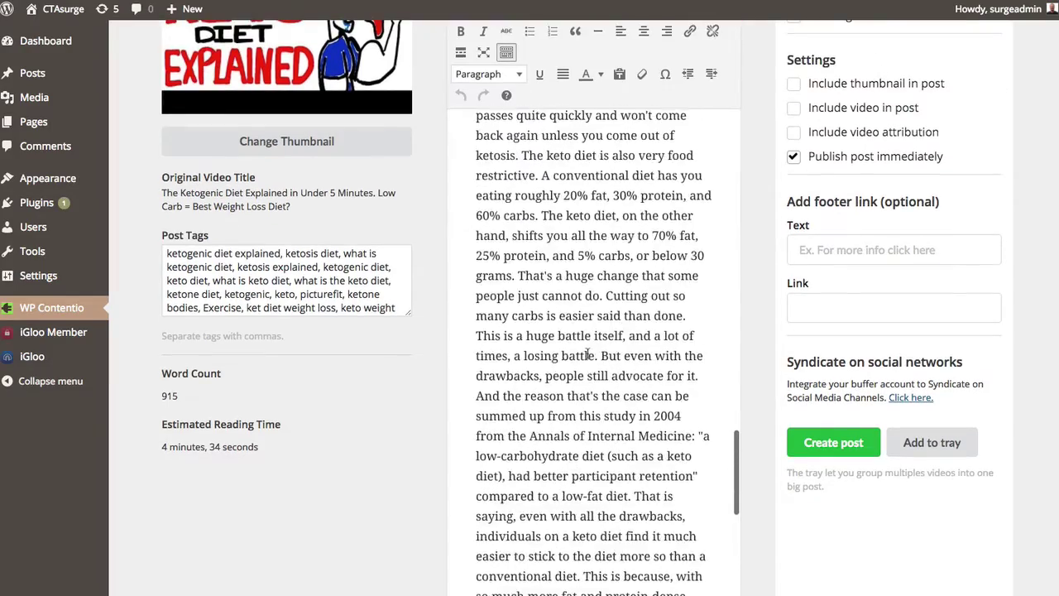
{"action": "scroll", "coordinate": [588, 354], "scroll_direction": "up", "scroll_amount": 10}
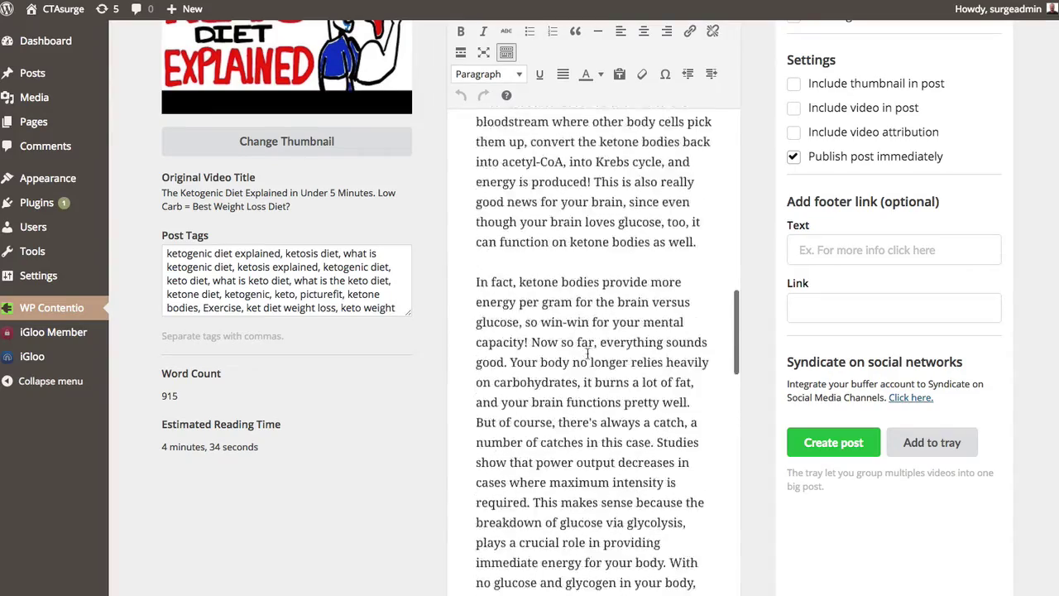
{"action": "scroll", "coordinate": [587, 355], "scroll_direction": "up", "scroll_amount": 5}
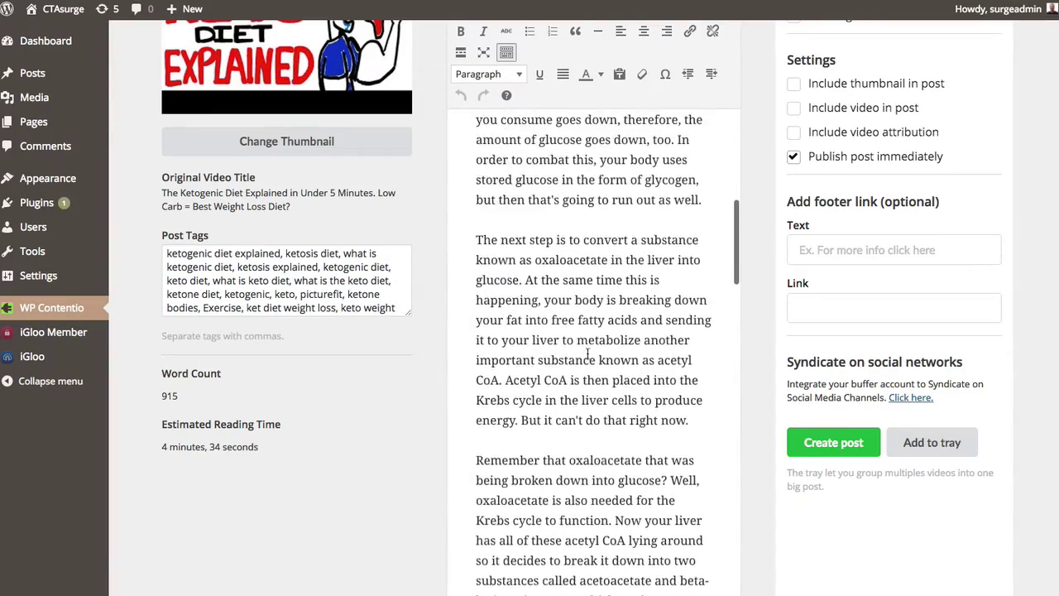
{"action": "scroll", "coordinate": [588, 354], "scroll_direction": "up", "scroll_amount": 6}
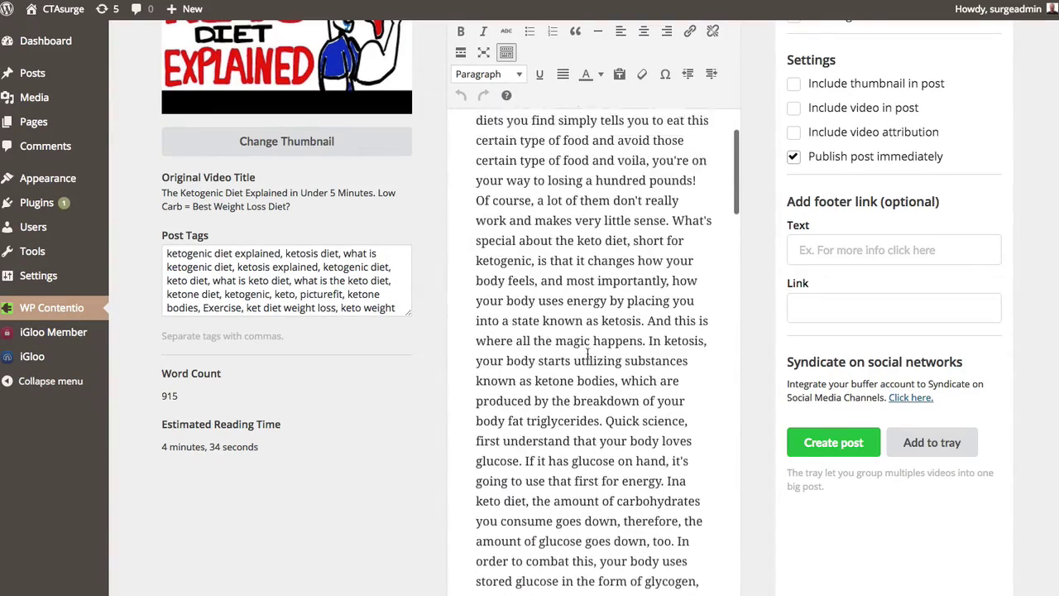
{"action": "scroll", "coordinate": [587, 354], "scroll_direction": "up", "scroll_amount": 5}
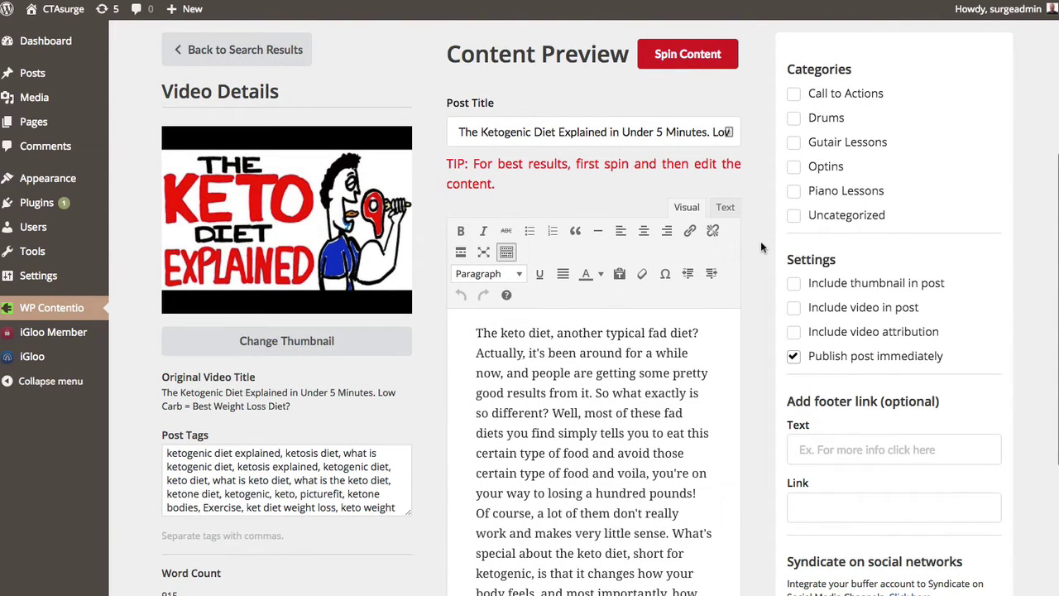
{"action": "scroll", "coordinate": [746, 290], "scroll_direction": "down", "scroll_amount": 1}
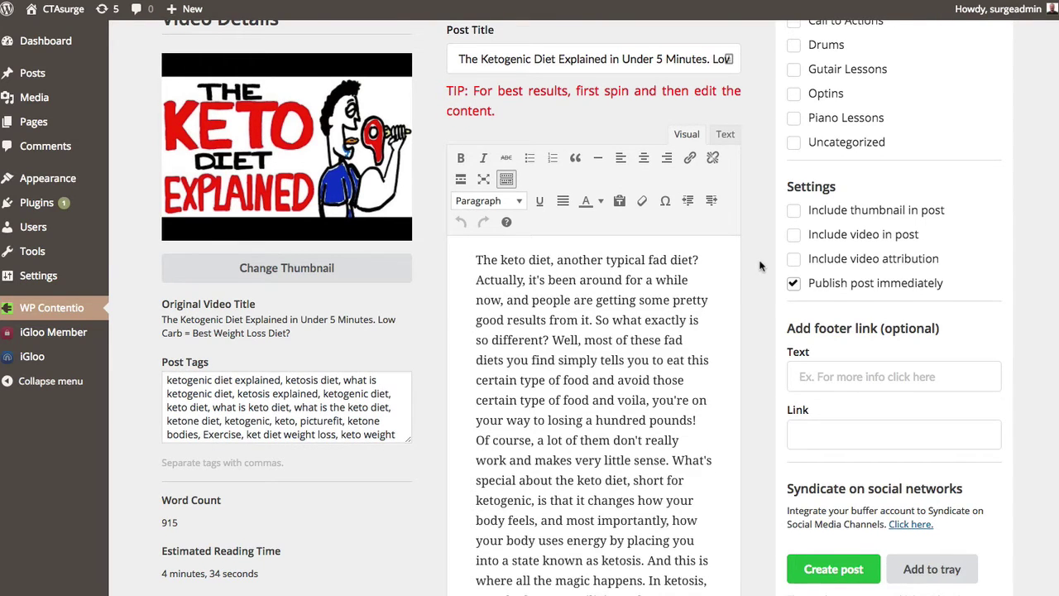
{"action": "scroll", "coordinate": [760, 265], "scroll_direction": "up", "scroll_amount": 1}
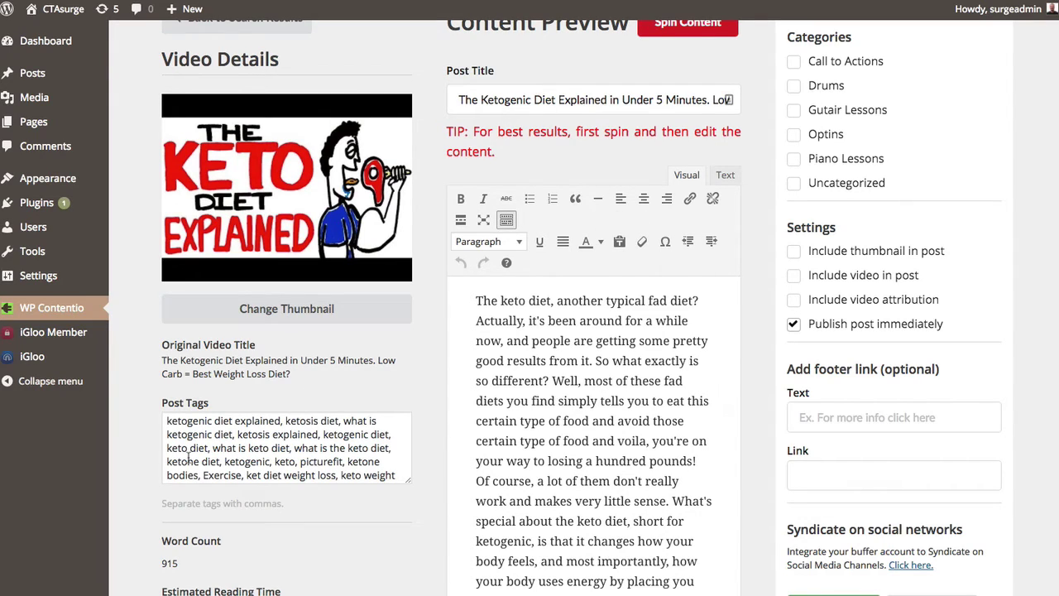
{"action": "scroll", "coordinate": [310, 434], "scroll_direction": "down", "scroll_amount": 2}
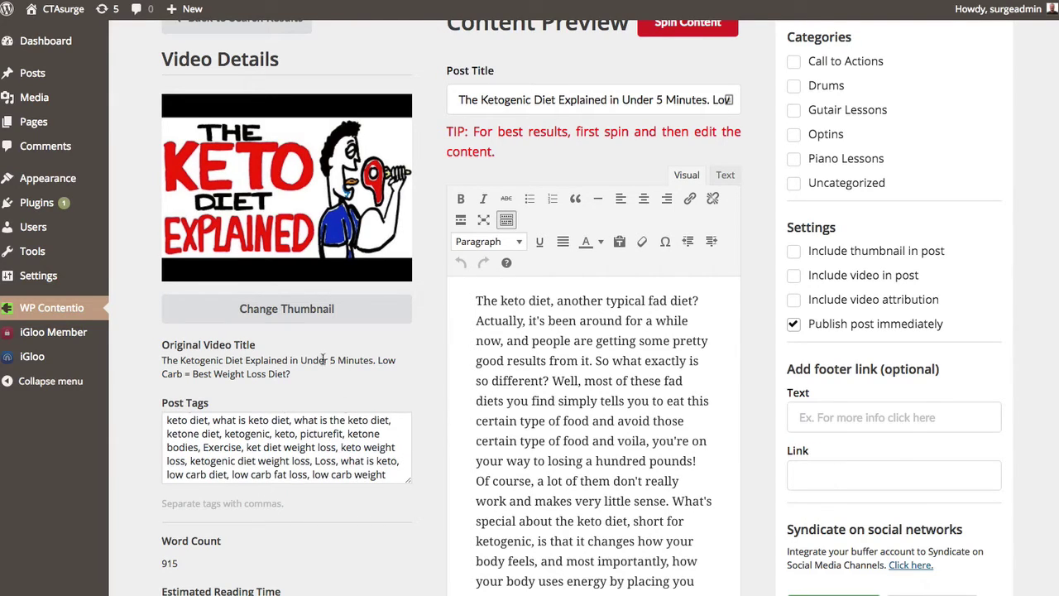
{"action": "scroll", "coordinate": [283, 532], "scroll_direction": "down", "scroll_amount": 1}
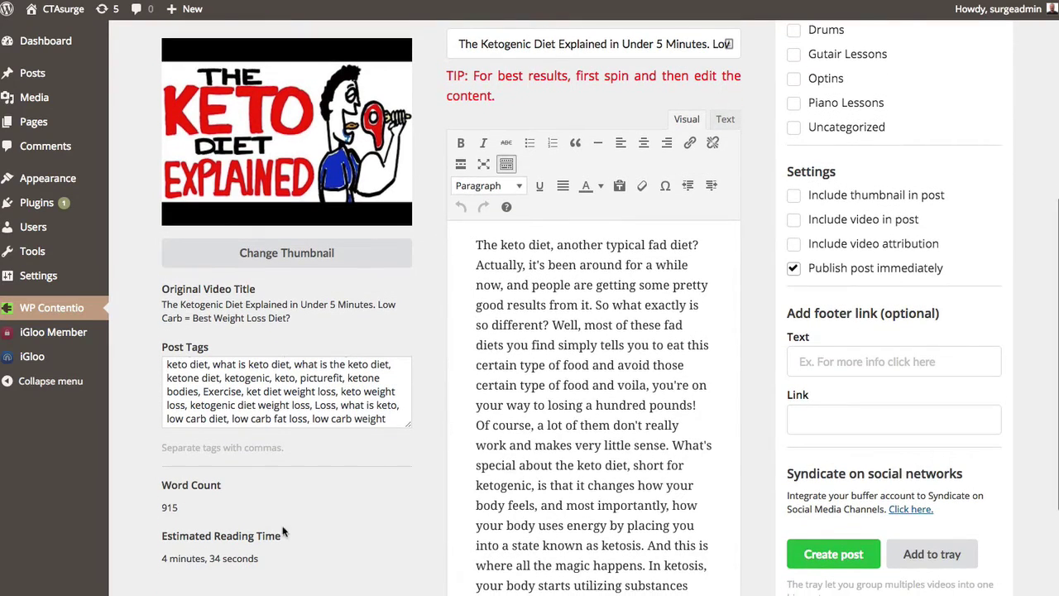
Assign the post to the Call to Actions category and include the video in the post
{"action": "scroll", "coordinate": [420, 405], "scroll_direction": "up", "scroll_amount": 3}
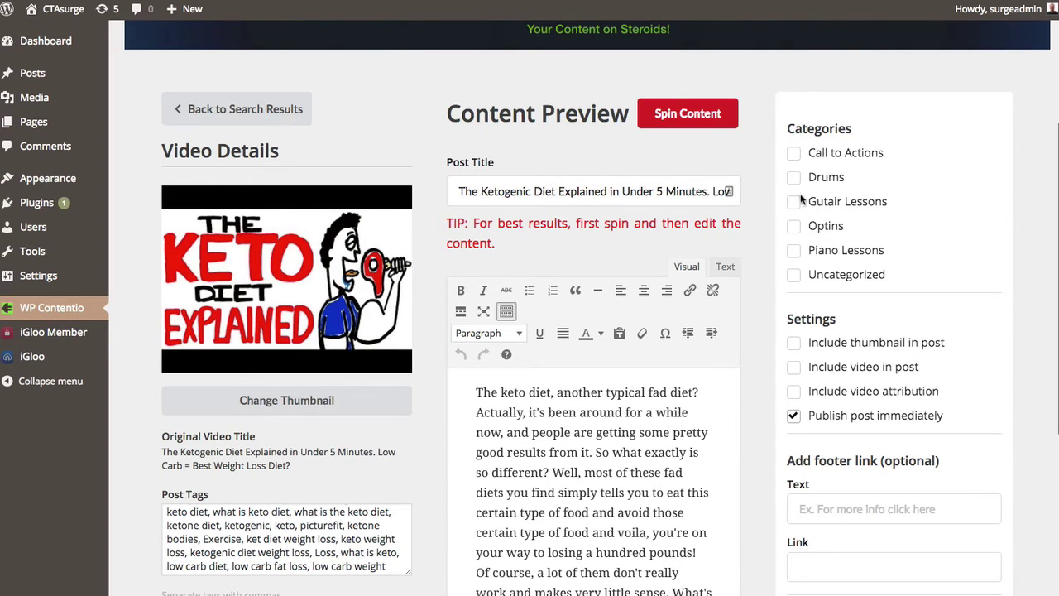
{"action": "left_click", "coordinate": [796, 156]}
{"action": "scroll", "coordinate": [822, 220], "scroll_direction": "down", "scroll_amount": 2}
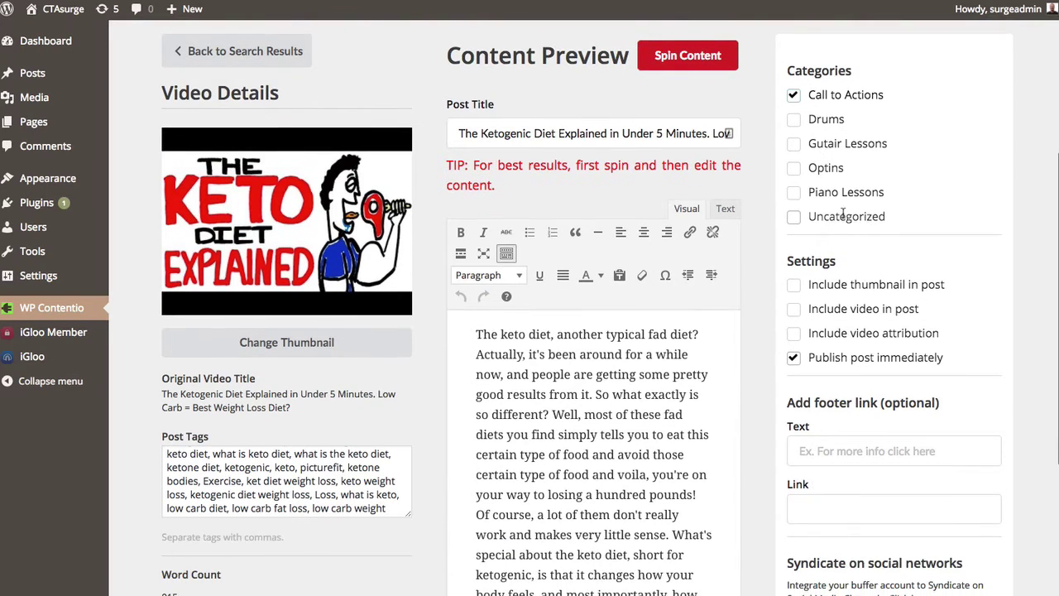
{"action": "scroll", "coordinate": [826, 278], "scroll_direction": "down", "scroll_amount": 3}
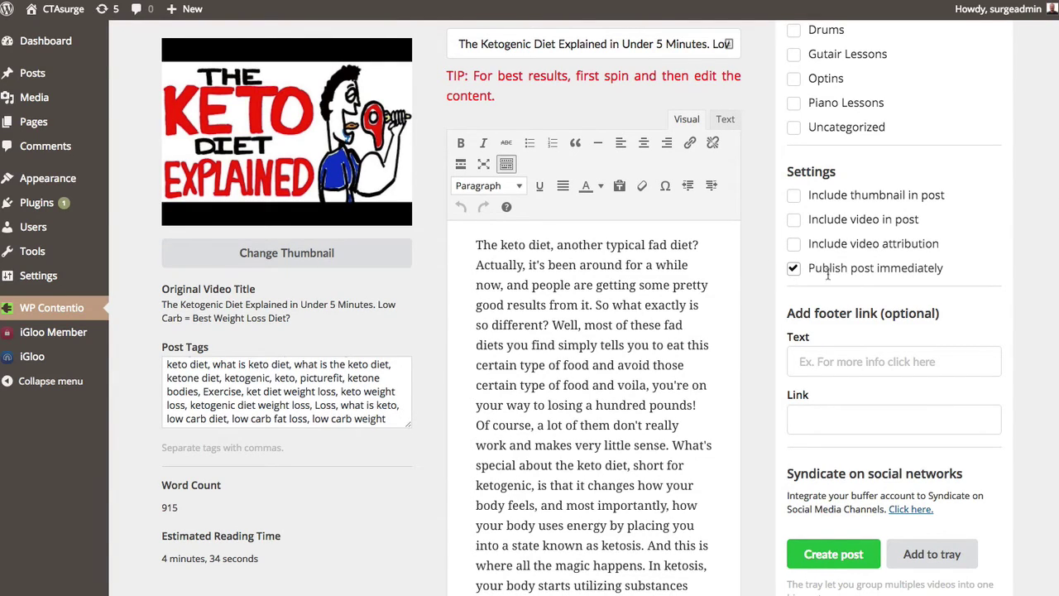
{"action": "left_click", "coordinate": [795, 221]}
{"action": "left_click", "coordinate": [833, 361]}
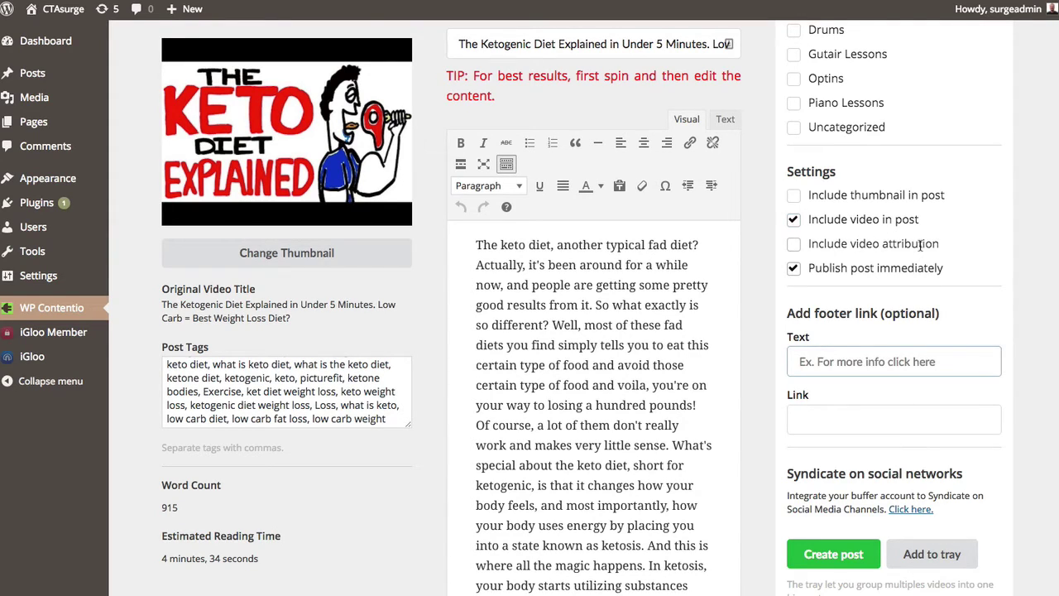
{"action": "type", "text": "My Offer"}
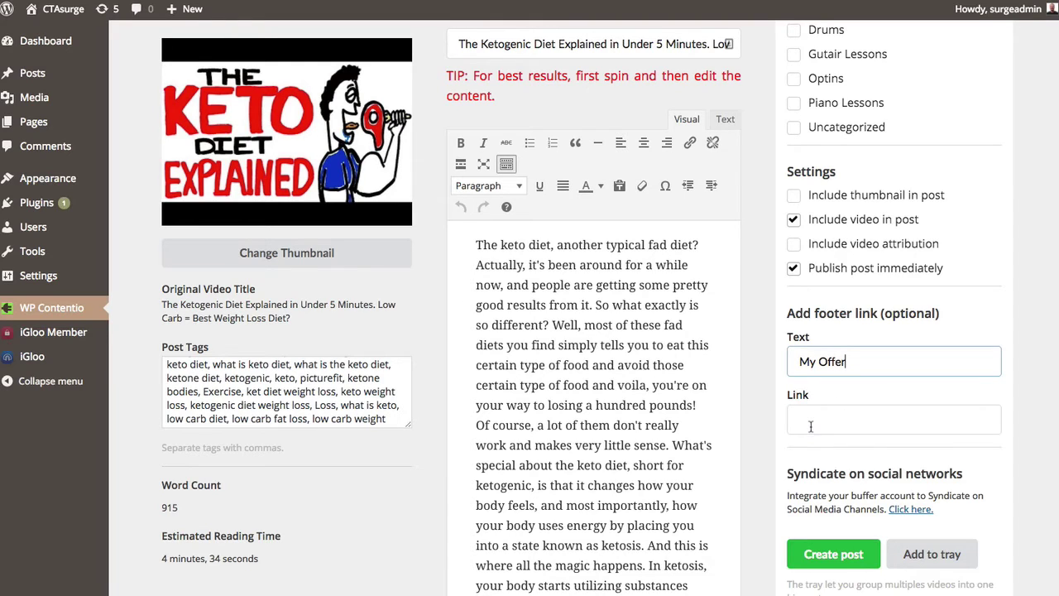
{"action": "left_click", "coordinate": [811, 427]}
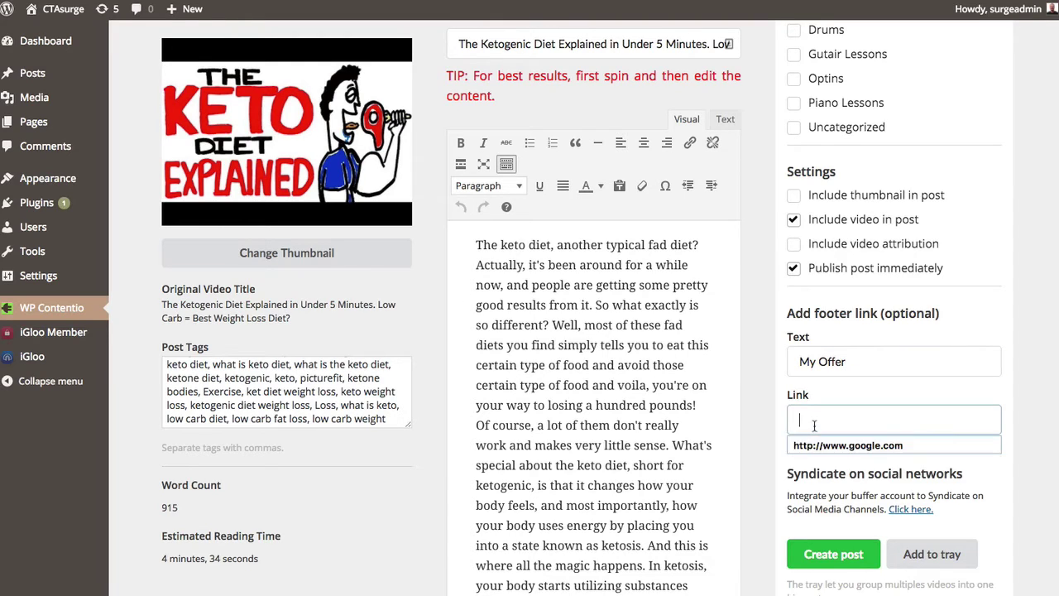
{"action": "left_click", "coordinate": [821, 444]}
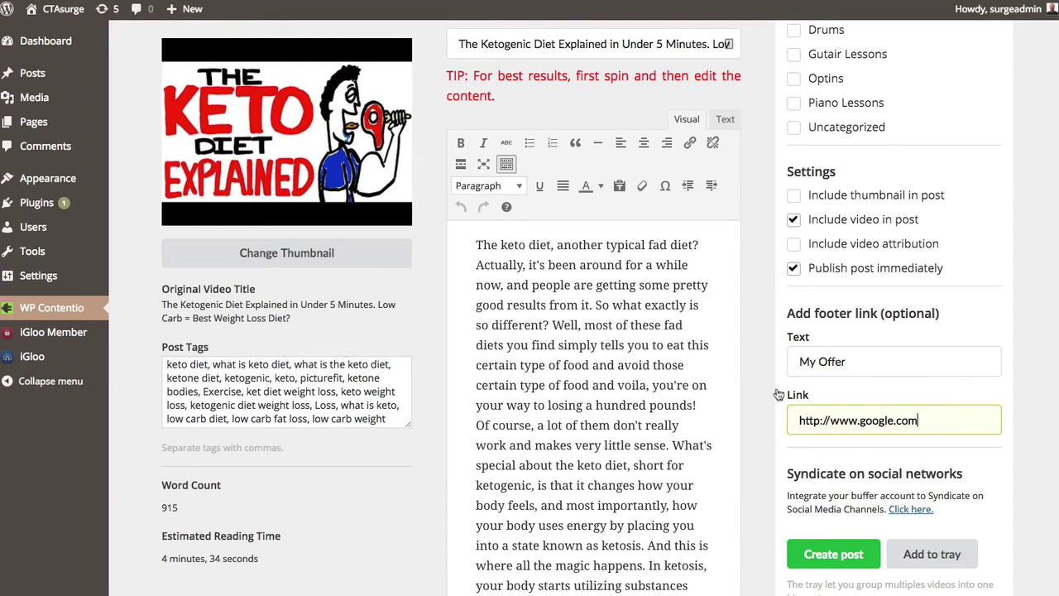
{"action": "left_click", "coordinate": [1030, 375]}
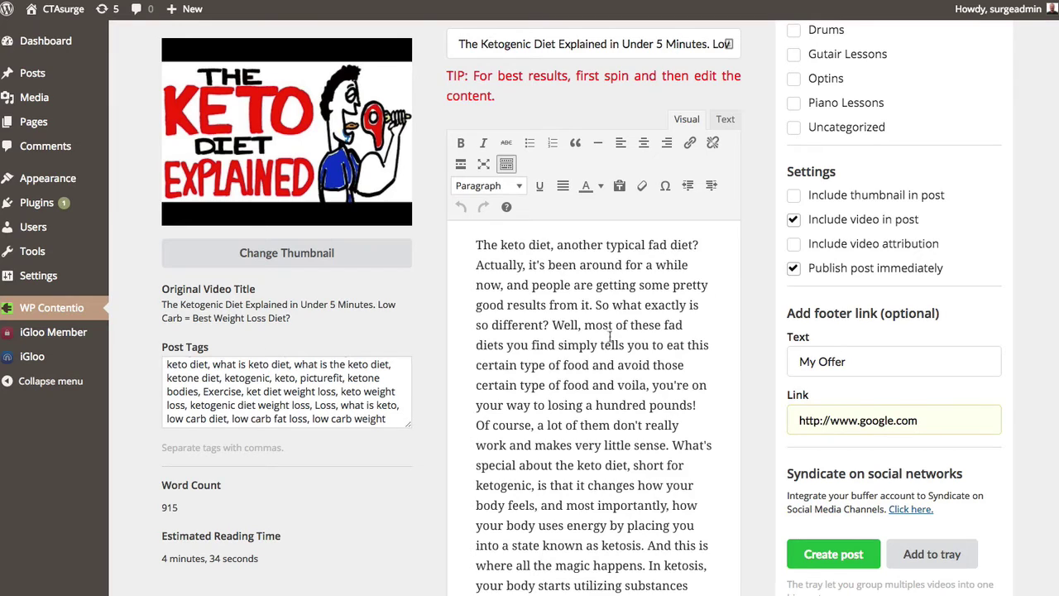
Review the article body and the options for social network syndication and post creation
{"action": "scroll", "coordinate": [599, 349], "scroll_direction": "down", "scroll_amount": 8}
{"action": "scroll", "coordinate": [599, 349], "scroll_direction": "up", "scroll_amount": 1}
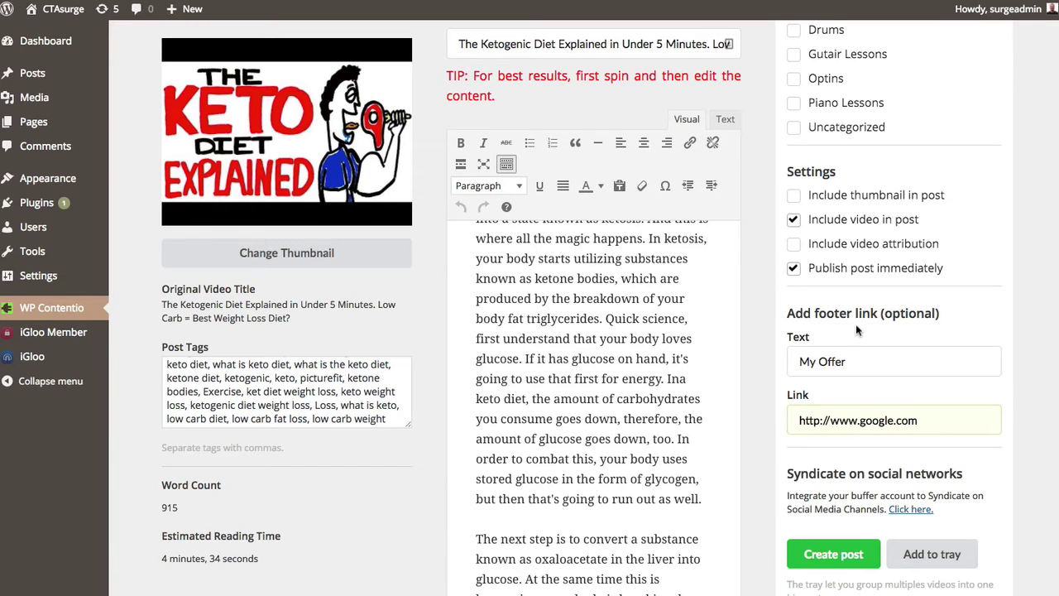
{"action": "scroll", "coordinate": [883, 323], "scroll_direction": "down", "scroll_amount": 3}
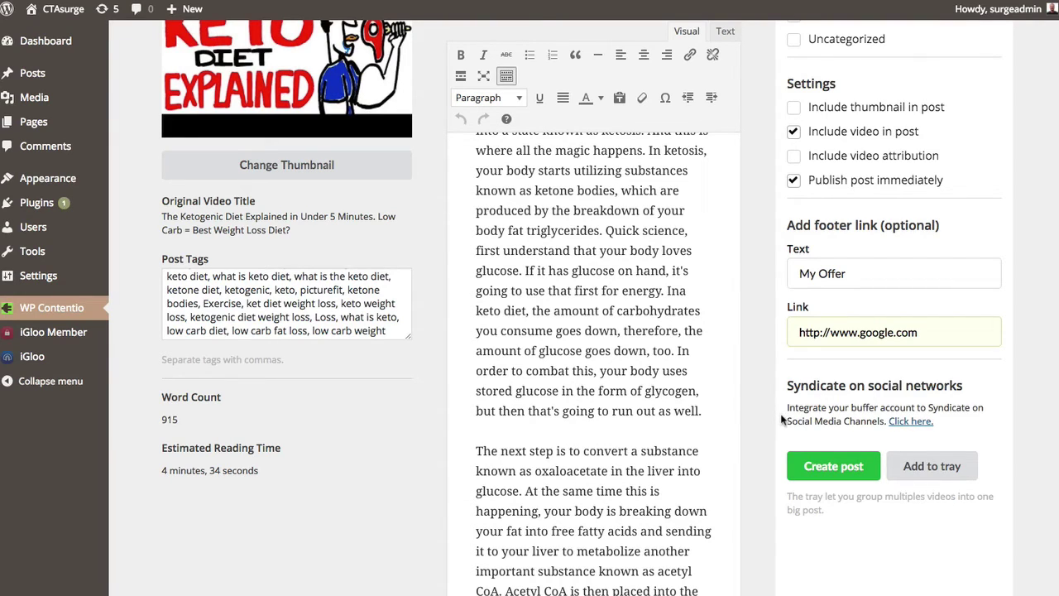
{"action": "scroll", "coordinate": [782, 420], "scroll_direction": "down", "scroll_amount": 3}
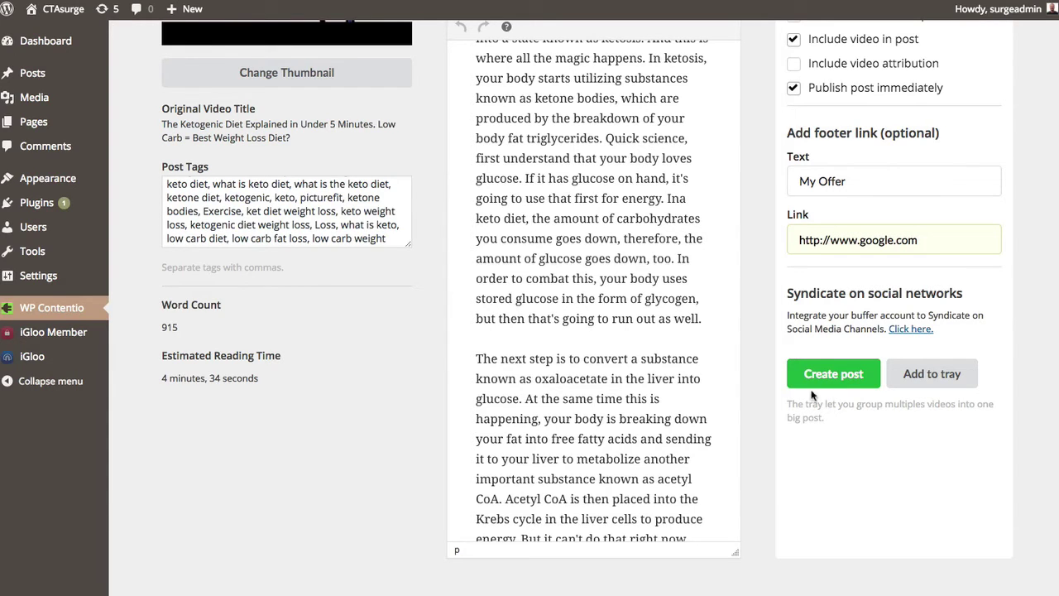
Check the post's category, video and footer link settings and create the keto diet post
{"action": "scroll", "coordinate": [772, 355], "scroll_direction": "up", "scroll_amount": 3}
{"action": "scroll", "coordinate": [772, 354], "scroll_direction": "up", "scroll_amount": 3}
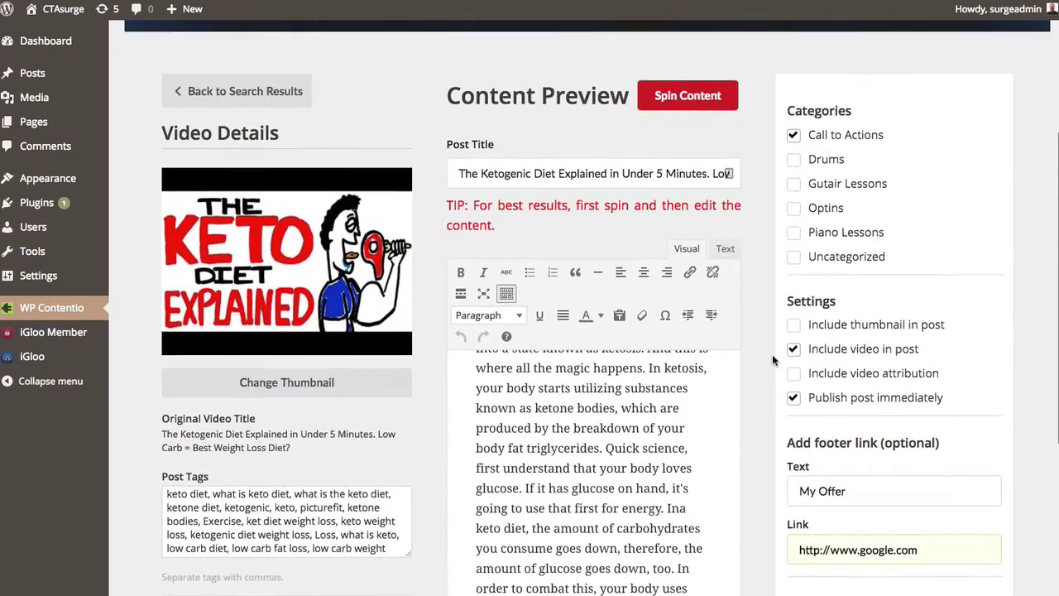
{"action": "scroll", "coordinate": [773, 354], "scroll_direction": "down", "scroll_amount": 5}
{"action": "left_click", "coordinate": [792, 427]}
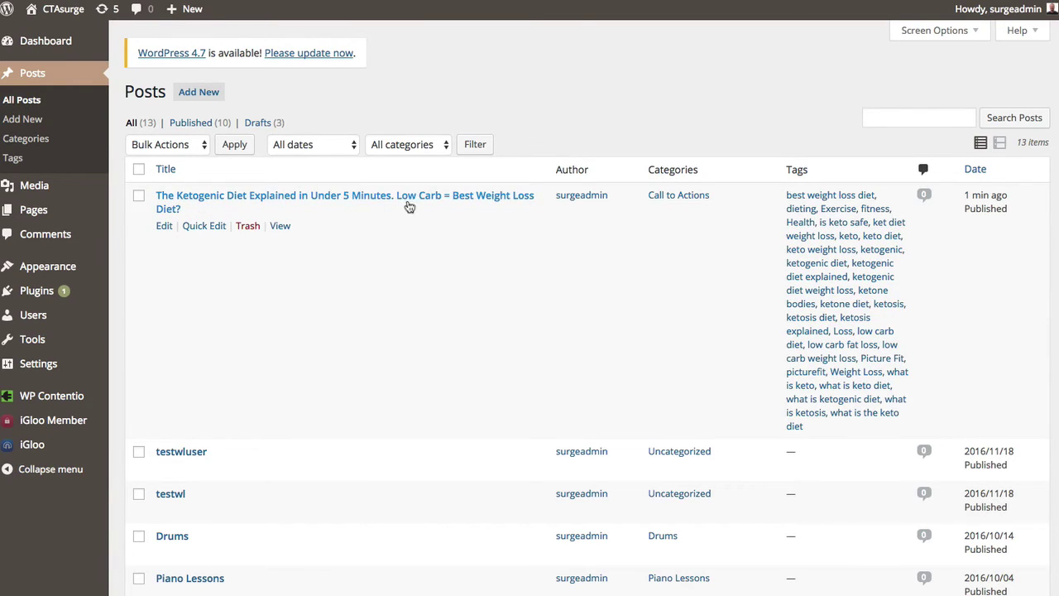
View the published keto diet post and inspect the linked word "keto" in its opening paragraph
{"action": "right_click", "coordinate": [280, 228]}
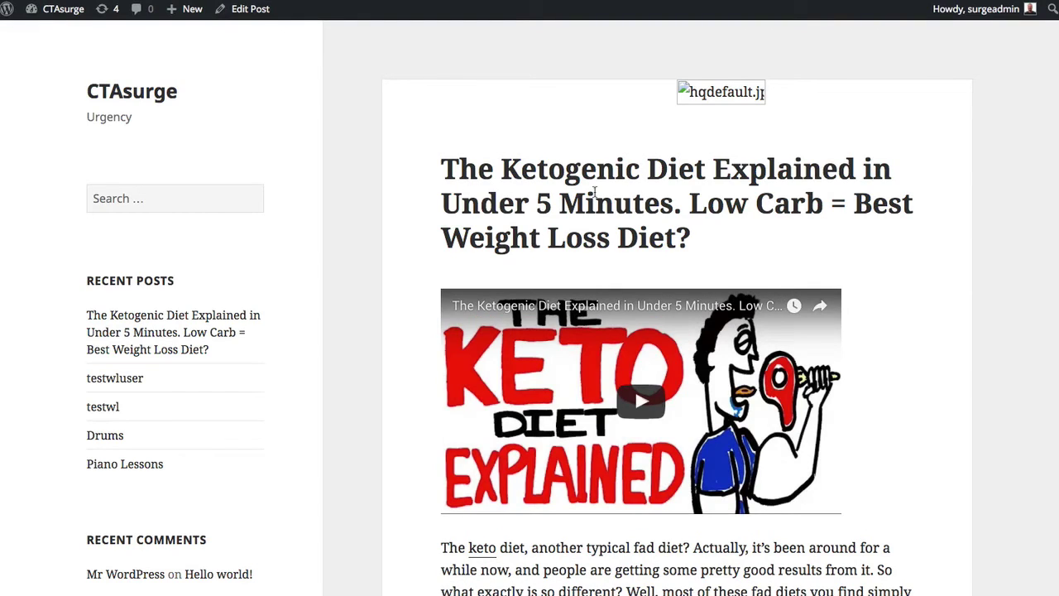
{"action": "scroll", "coordinate": [594, 192], "scroll_direction": "down", "scroll_amount": 3}
{"action": "scroll", "coordinate": [611, 255], "scroll_direction": "down", "scroll_amount": 5}
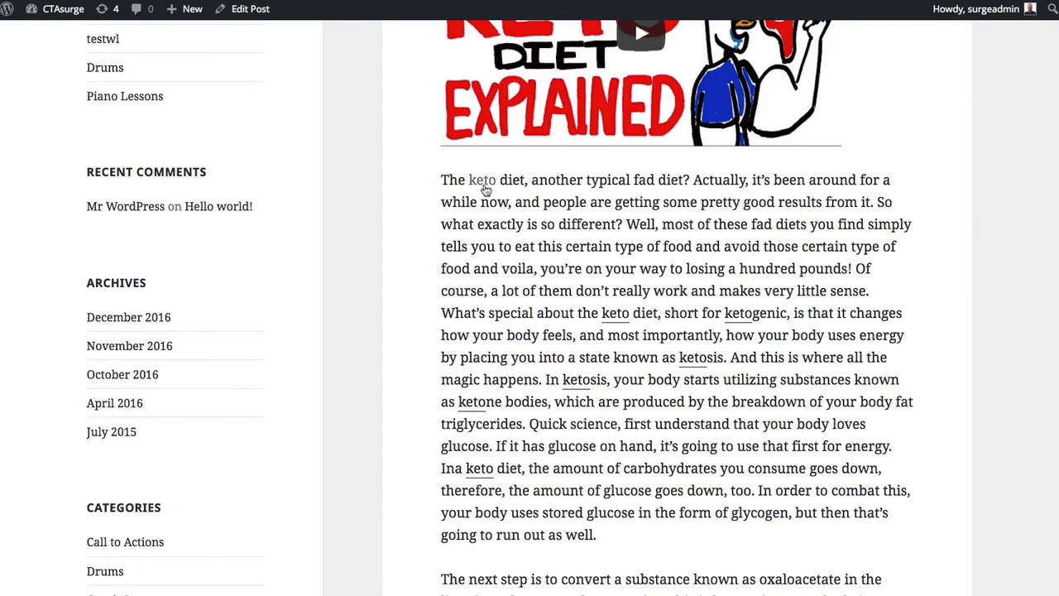
{"action": "right_click", "coordinate": [486, 190]}
{"action": "left_click", "coordinate": [498, 193]}
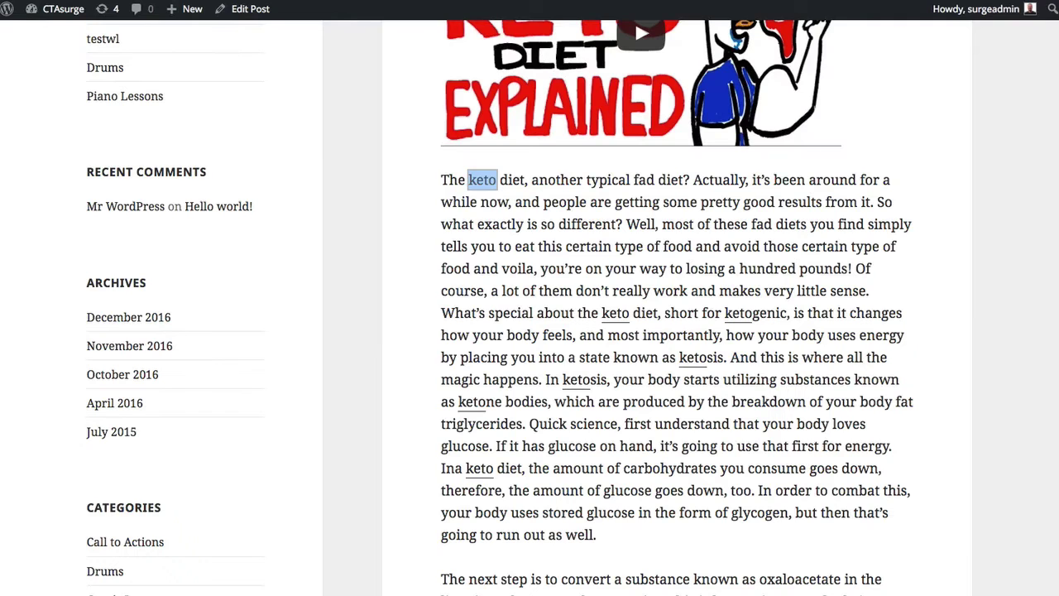
{"action": "left_click", "coordinate": [642, 199]}
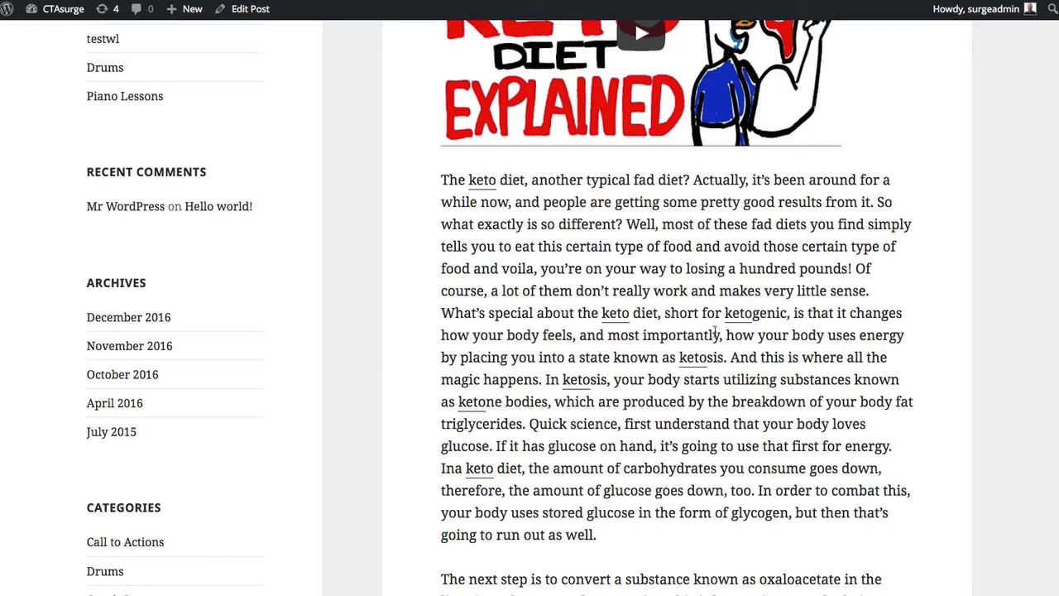
Review the published article's keyword links, My Offer footer link, category, tags and embedded video
{"action": "scroll", "coordinate": [640, 280], "scroll_direction": "down", "scroll_amount": 4}
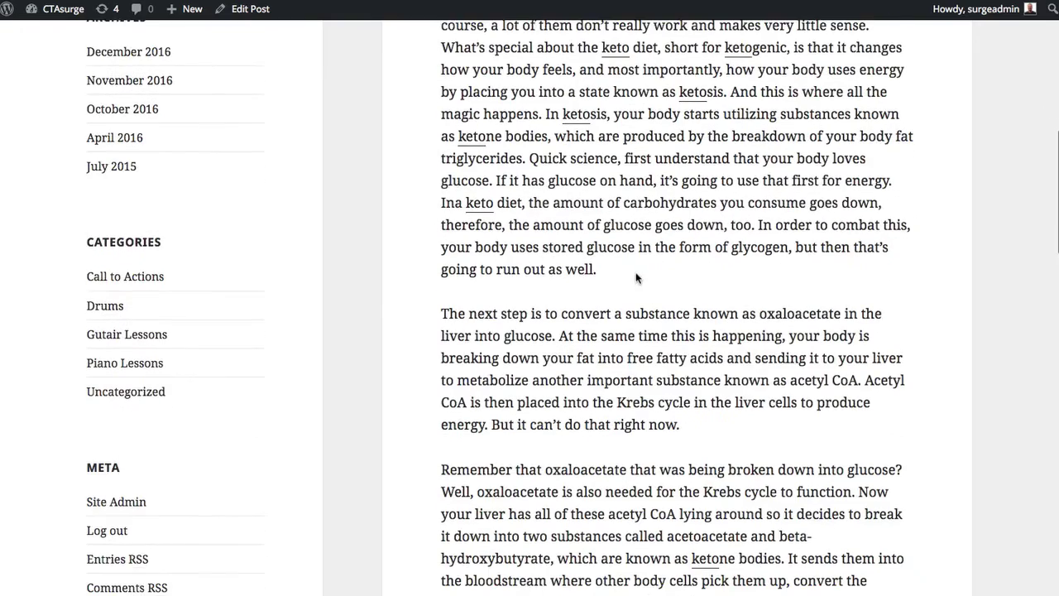
{"action": "scroll", "coordinate": [641, 280], "scroll_direction": "down", "scroll_amount": 7}
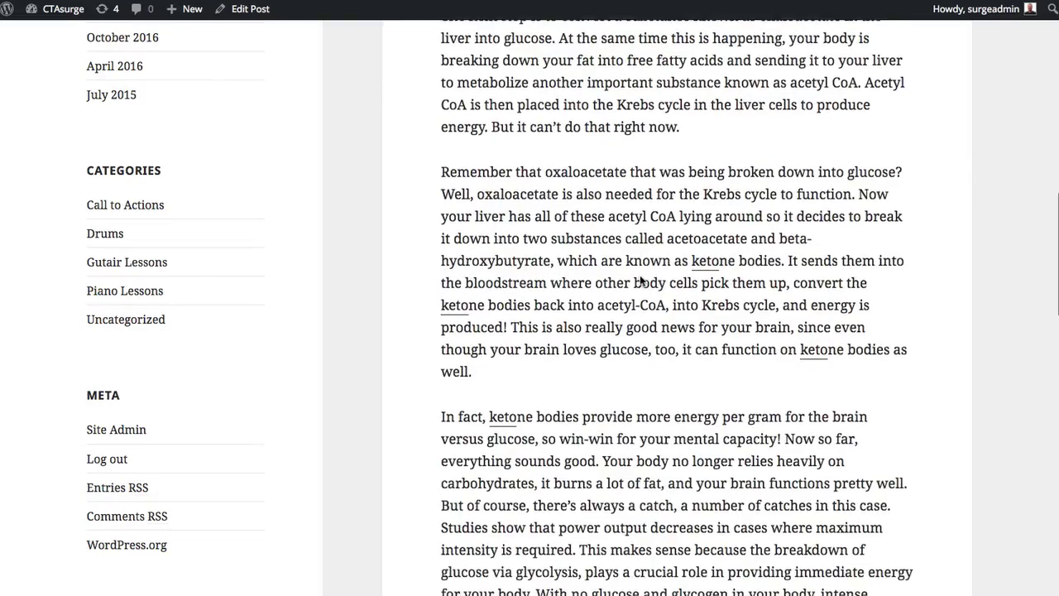
{"action": "scroll", "coordinate": [640, 280], "scroll_direction": "down", "scroll_amount": 3}
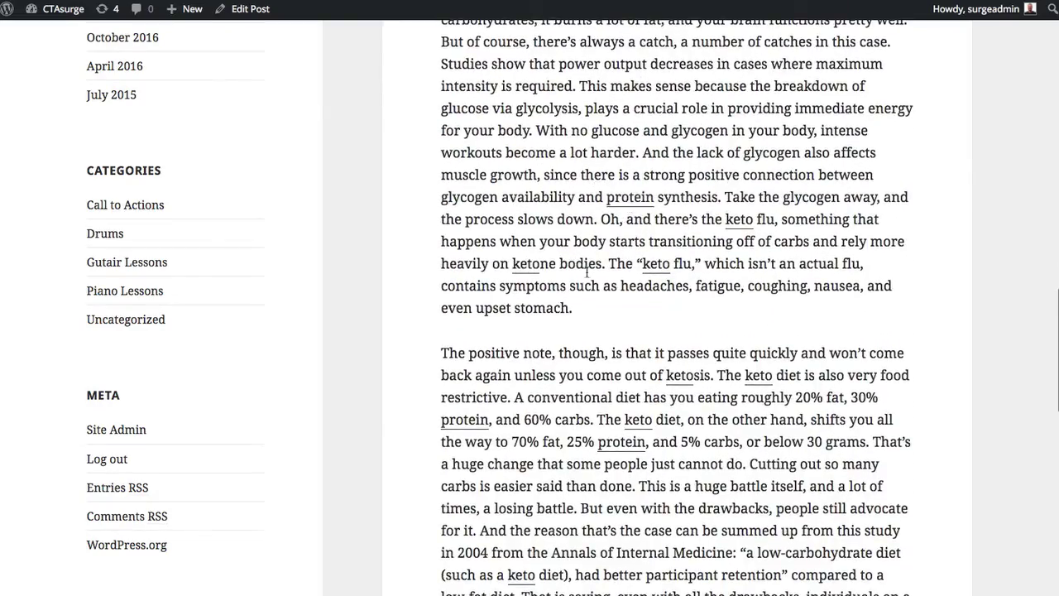
{"action": "scroll", "coordinate": [590, 272], "scroll_direction": "down", "scroll_amount": 4}
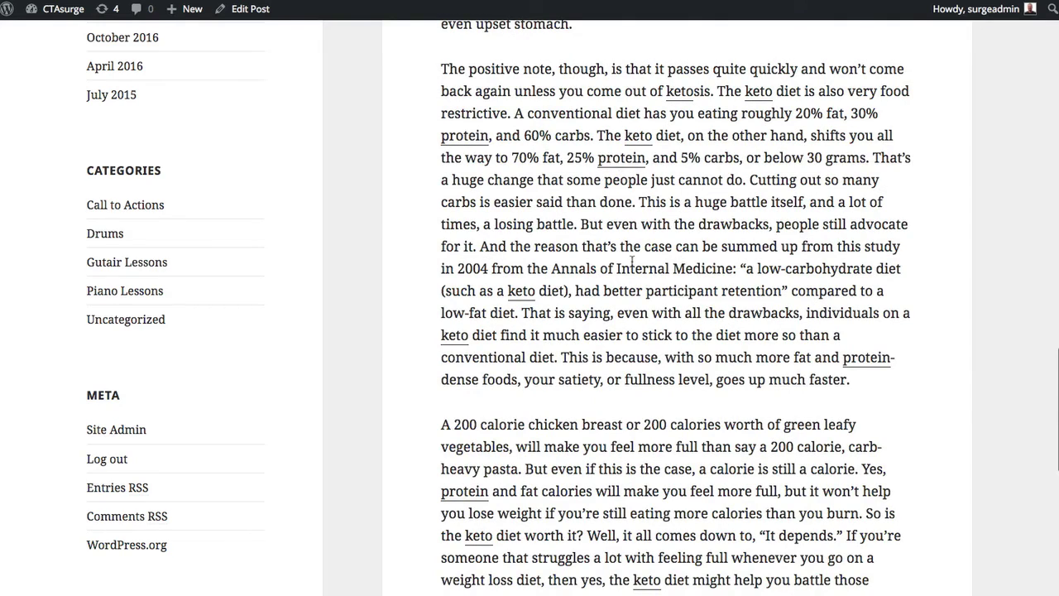
{"action": "scroll", "coordinate": [621, 269], "scroll_direction": "down", "scroll_amount": 6}
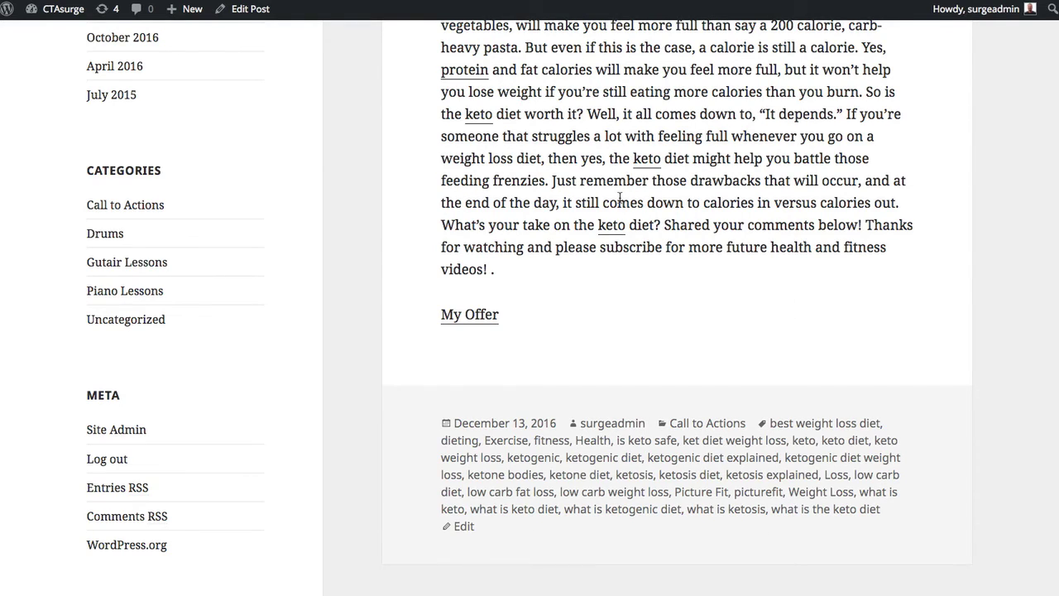
{"action": "scroll", "coordinate": [619, 197], "scroll_direction": "down", "scroll_amount": 4}
{"action": "scroll", "coordinate": [620, 197], "scroll_direction": "up", "scroll_amount": 6}
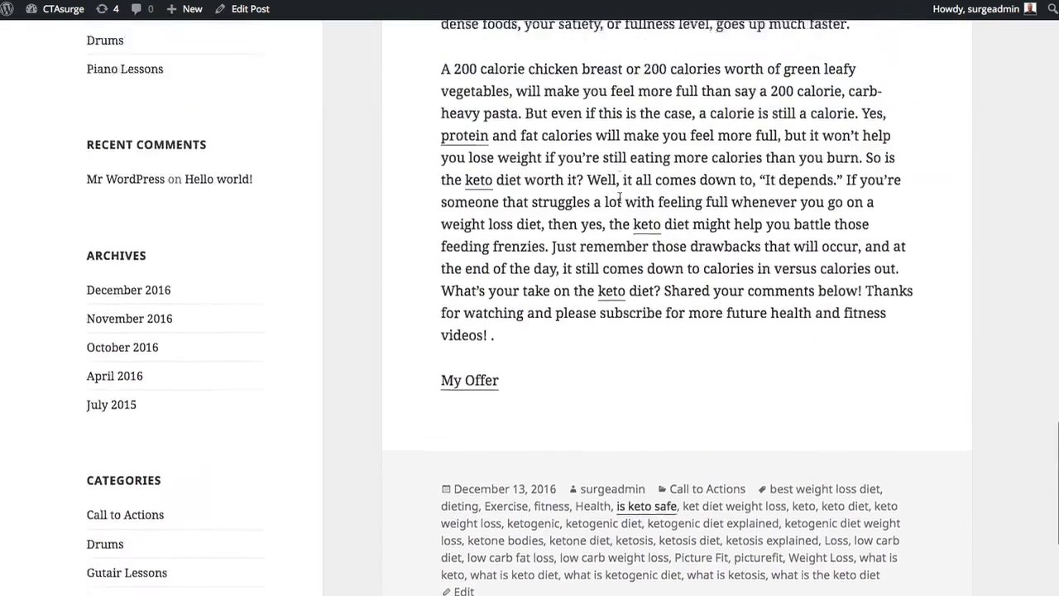
{"action": "scroll", "coordinate": [619, 197], "scroll_direction": "up", "scroll_amount": 8}
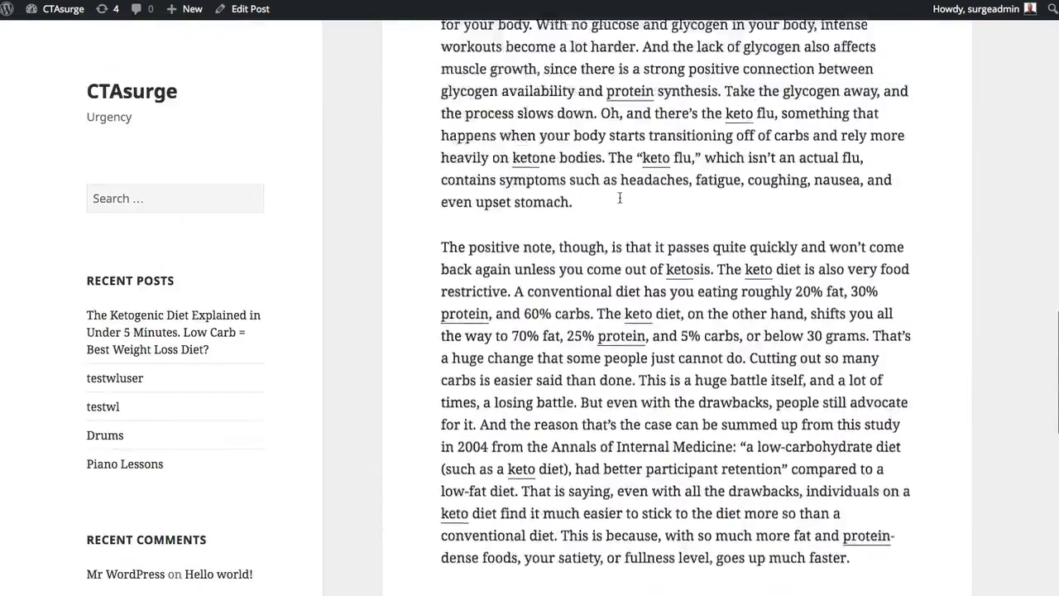
{"action": "scroll", "coordinate": [619, 197], "scroll_direction": "up", "scroll_amount": 12}
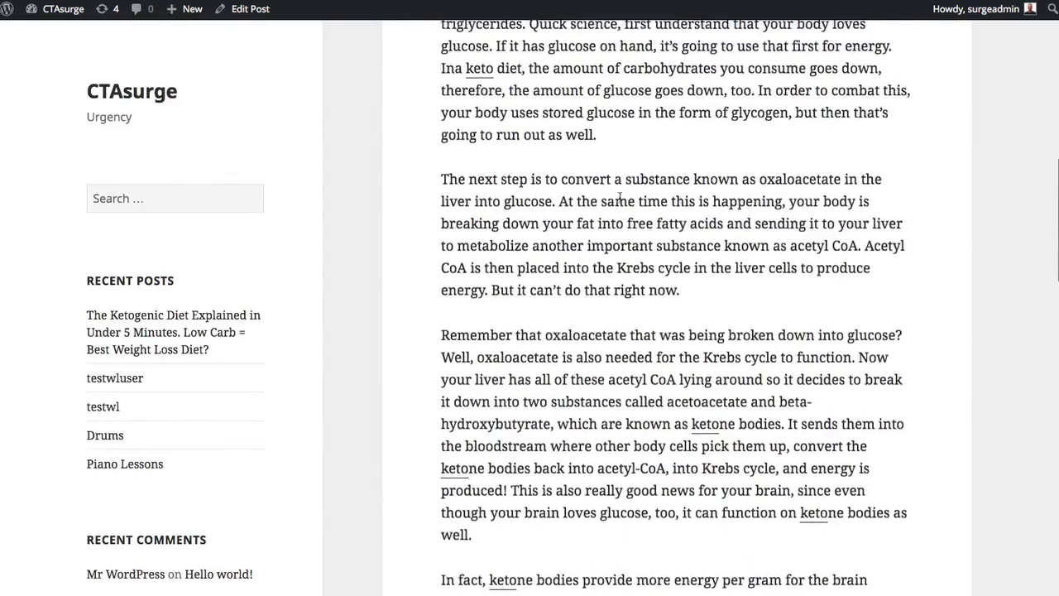
{"action": "scroll", "coordinate": [620, 197], "scroll_direction": "up", "scroll_amount": 10}
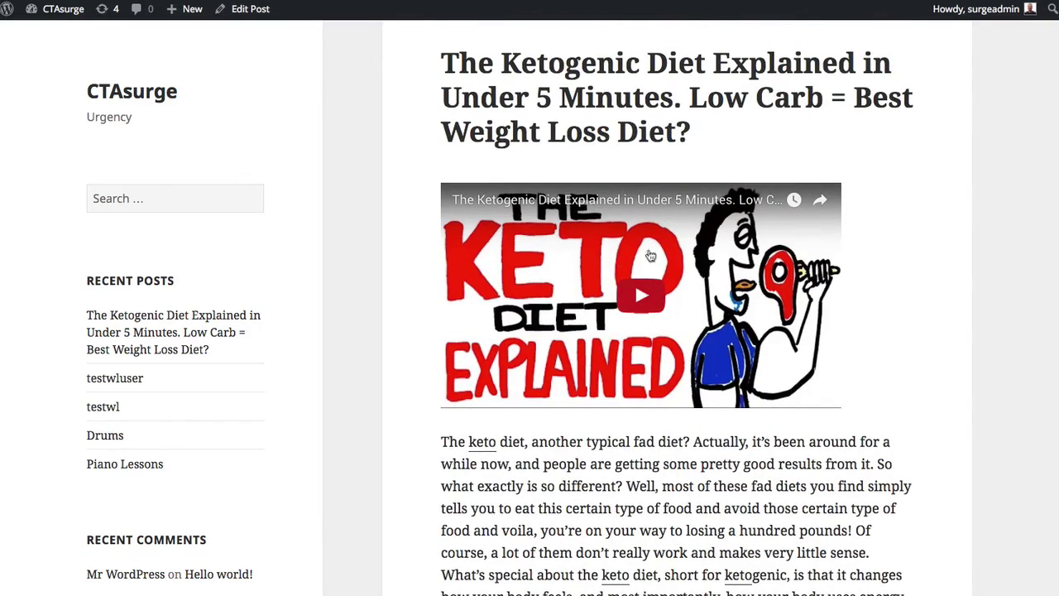
{"action": "scroll", "coordinate": [650, 257], "scroll_direction": "down", "scroll_amount": 2}
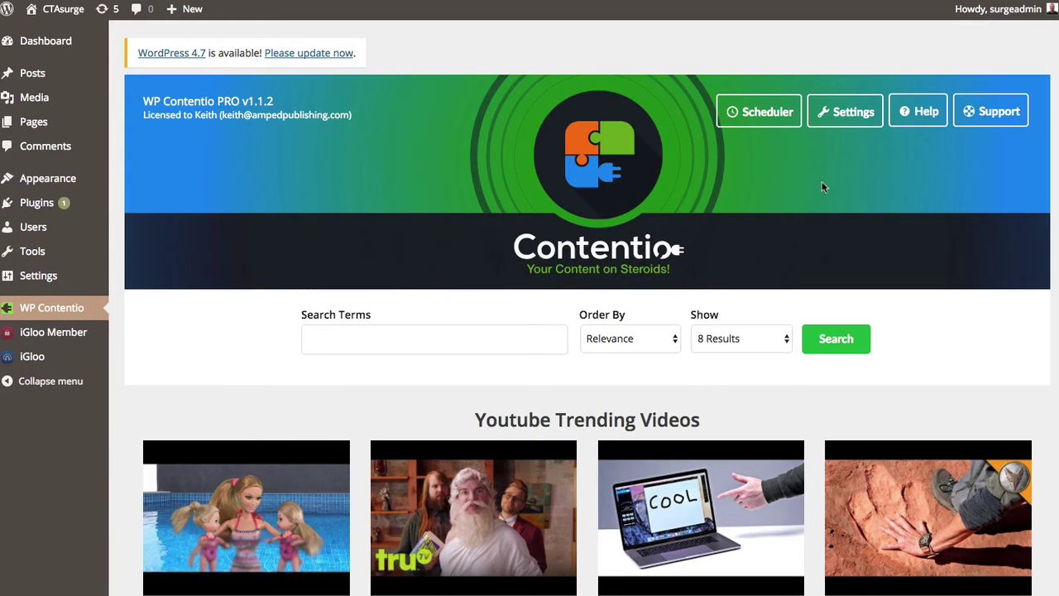
Review the Post Scheduler's options for keywords, post quantity, intervals, media and footer link, and return to the WP Contentio home page
{"action": "left_click", "coordinate": [765, 116]}
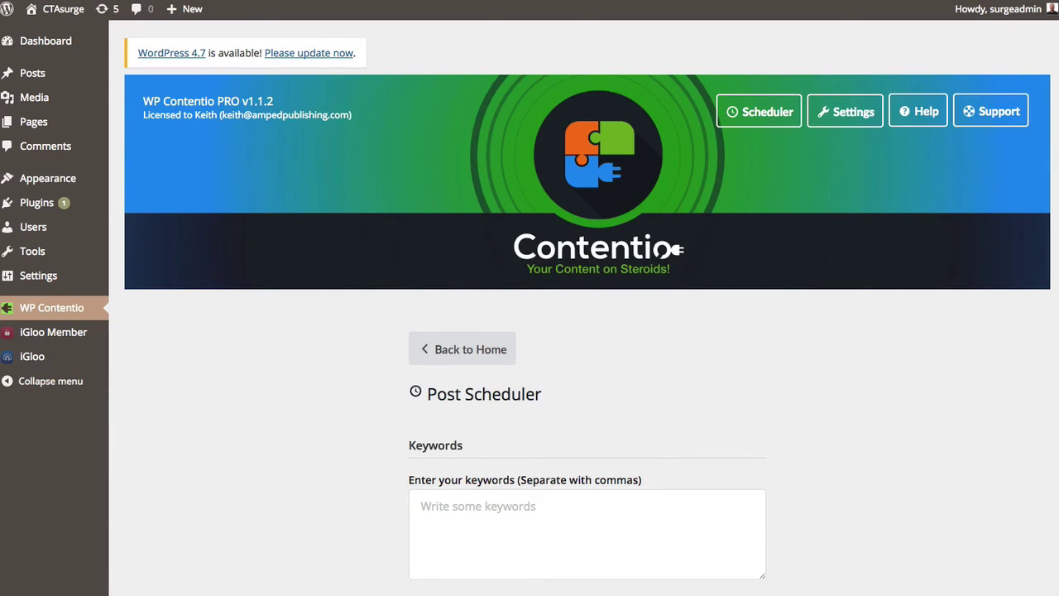
{"action": "scroll", "coordinate": [733, 321], "scroll_direction": "down", "scroll_amount": 5}
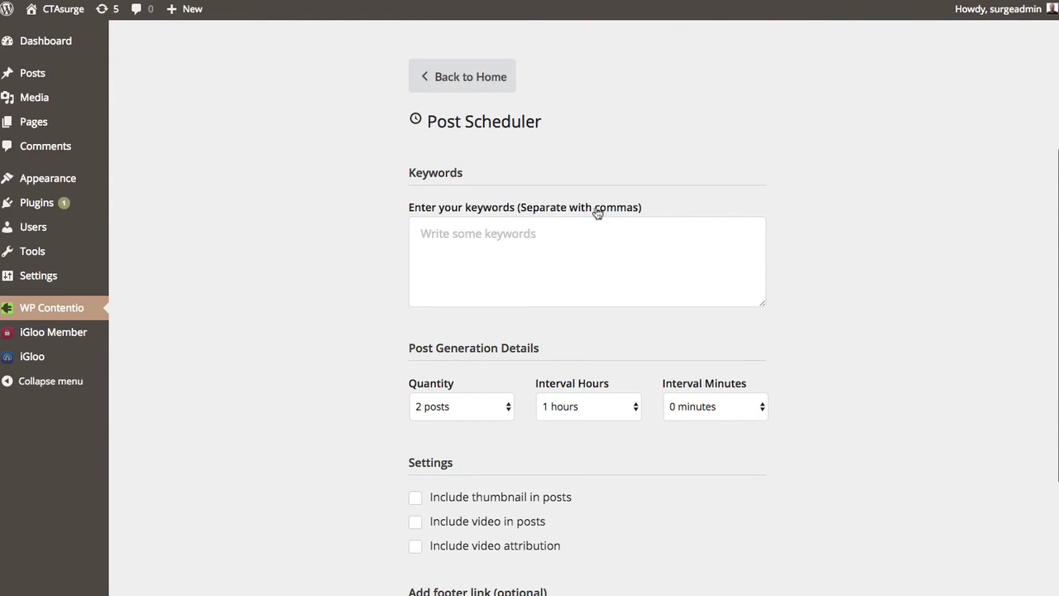
{"action": "scroll", "coordinate": [455, 247], "scroll_direction": "down", "scroll_amount": 4}
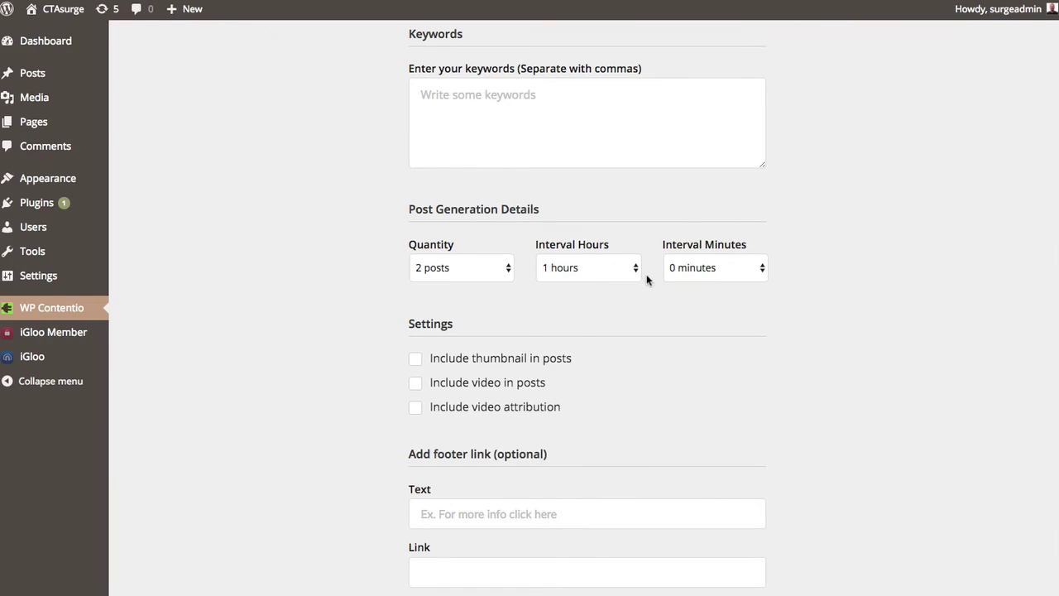
{"action": "scroll", "coordinate": [622, 272], "scroll_direction": "down", "scroll_amount": 2}
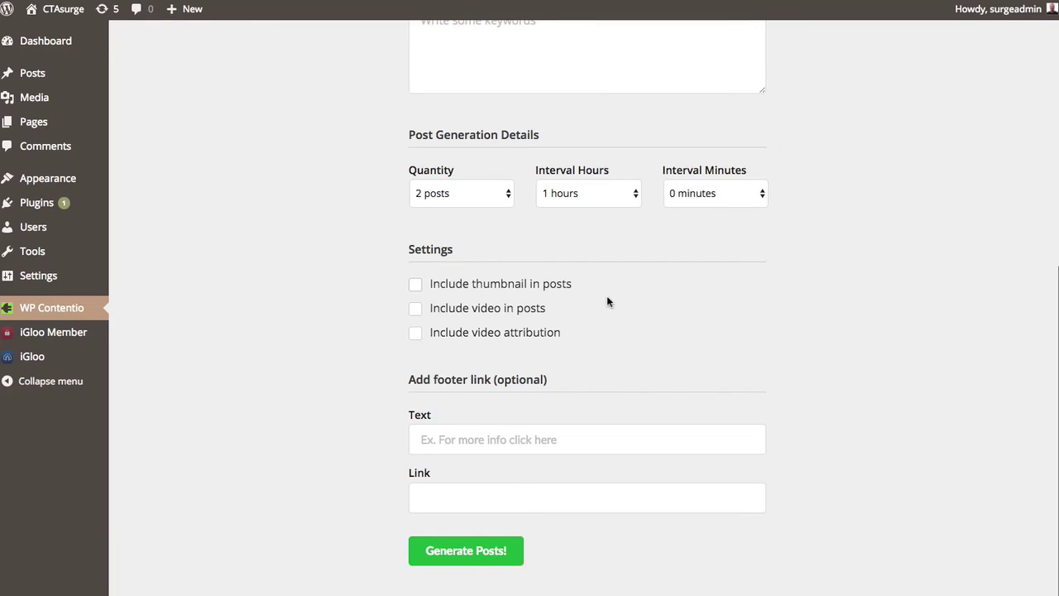
{"action": "scroll", "coordinate": [607, 298], "scroll_direction": "down", "scroll_amount": 1}
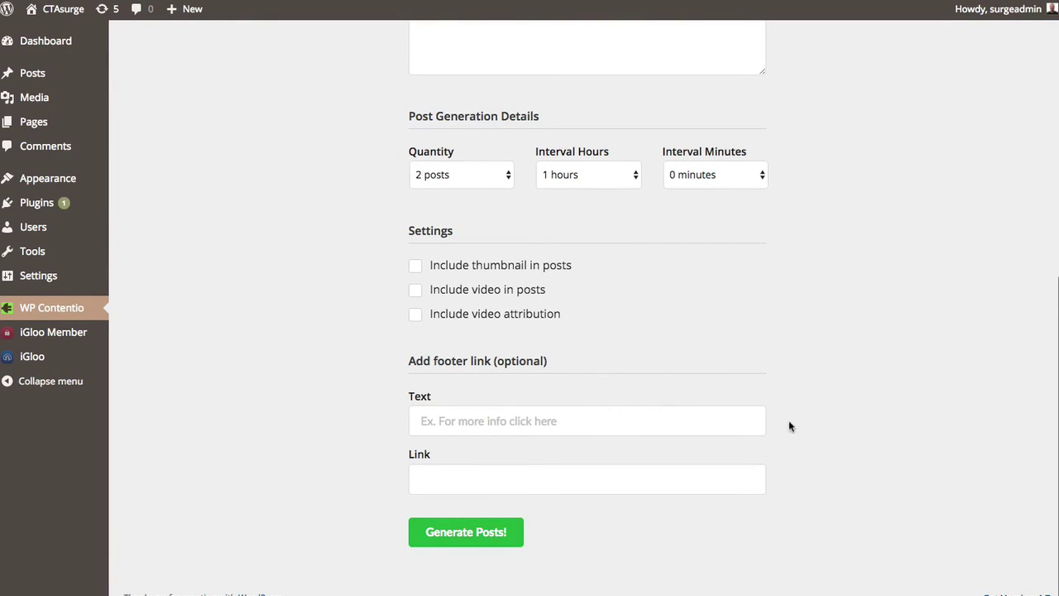
{"action": "scroll", "coordinate": [750, 360], "scroll_direction": "up", "scroll_amount": 5}
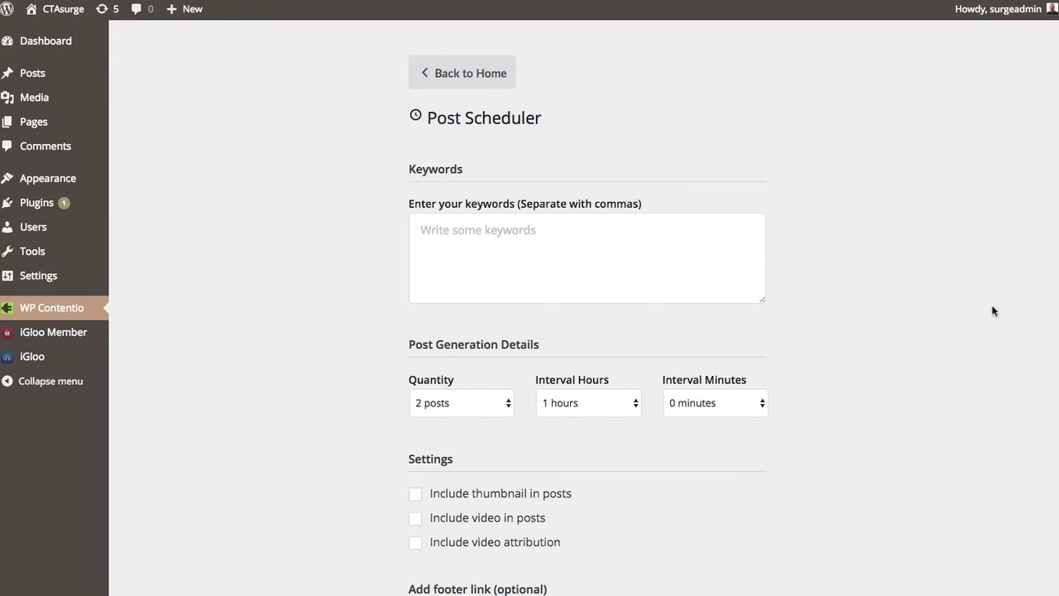
{"action": "left_click", "coordinate": [73, 311]}
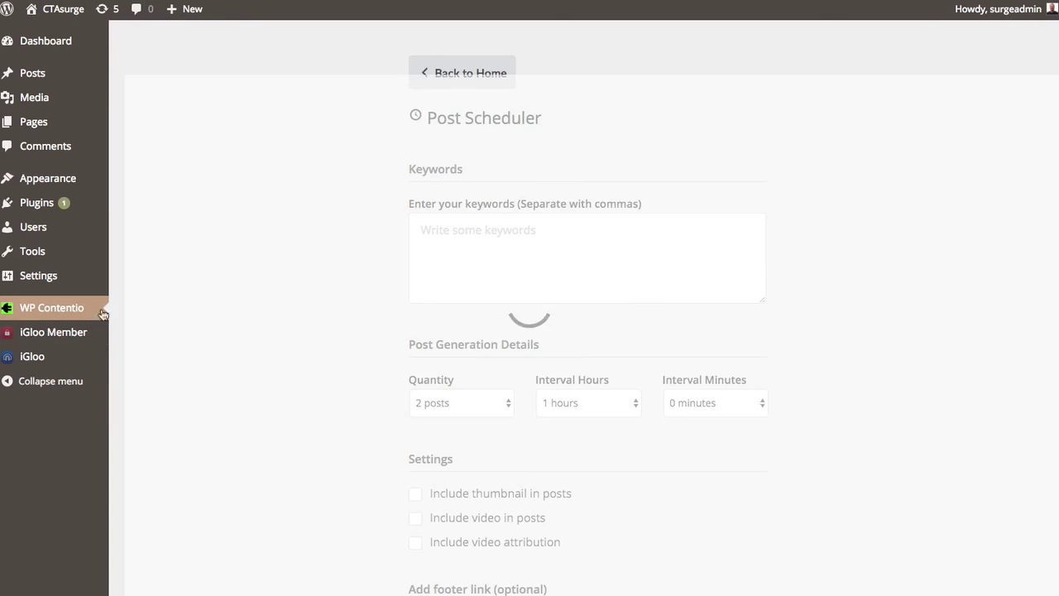